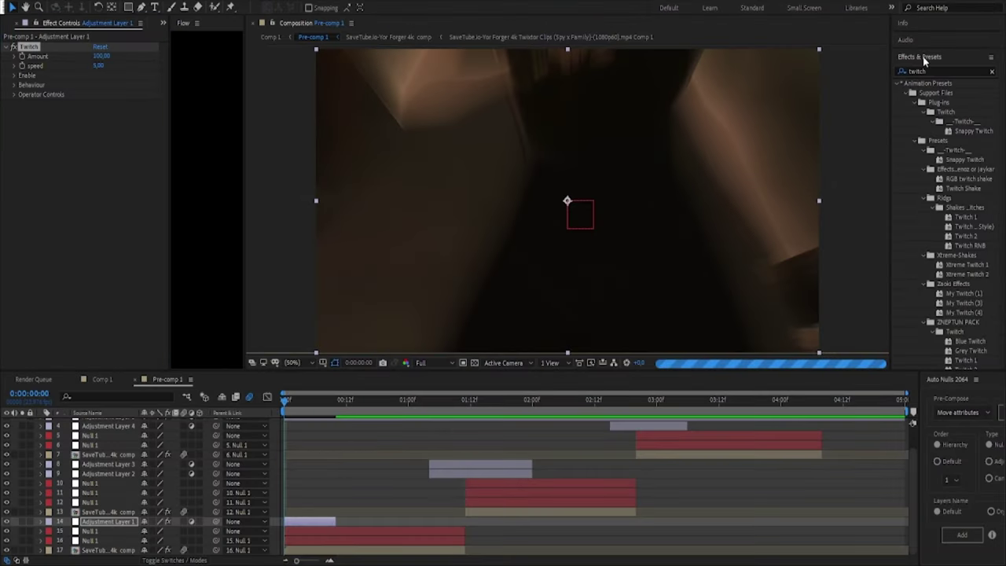
Set the Twitch speed on Adjustment Layer 1 to 25, leaving Amount at 100
left_click(920, 57)
left_click(101, 56)
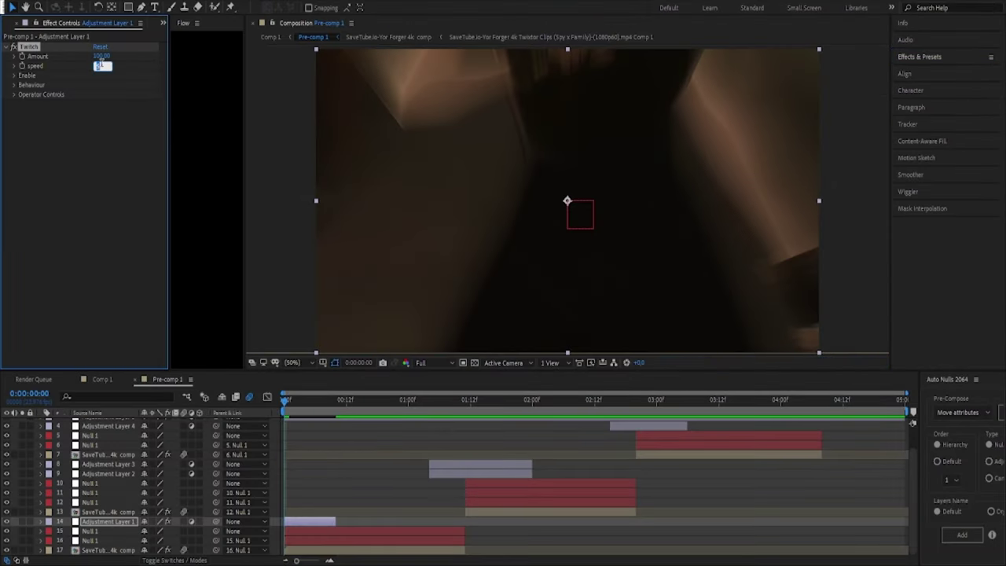
type("25")
key("Return")
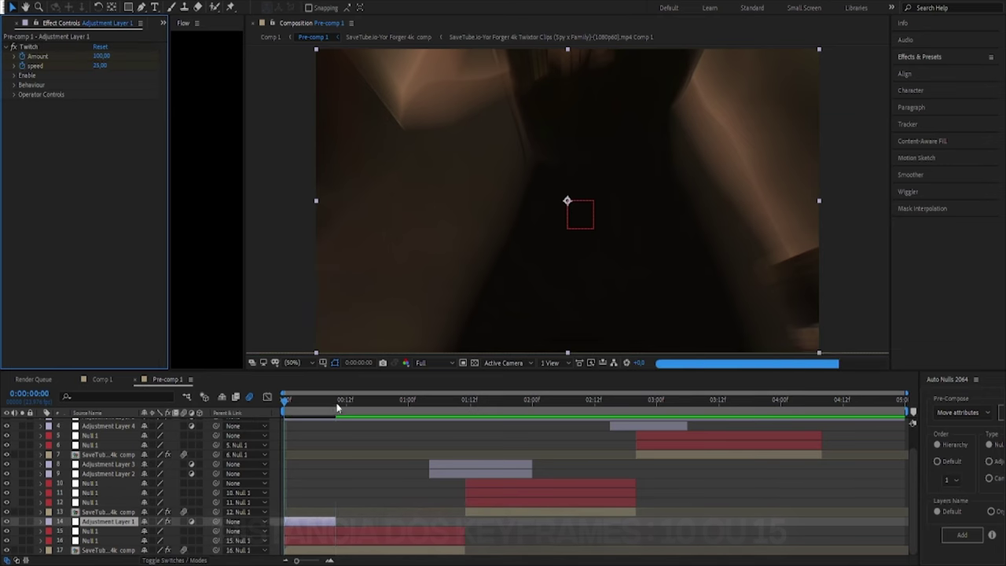
At frame 10, keyframe Twitch Amount and speed to 0 and enable the Slide twitch type
left_click(337, 407)
left_click(100, 46)
left_click(13, 74)
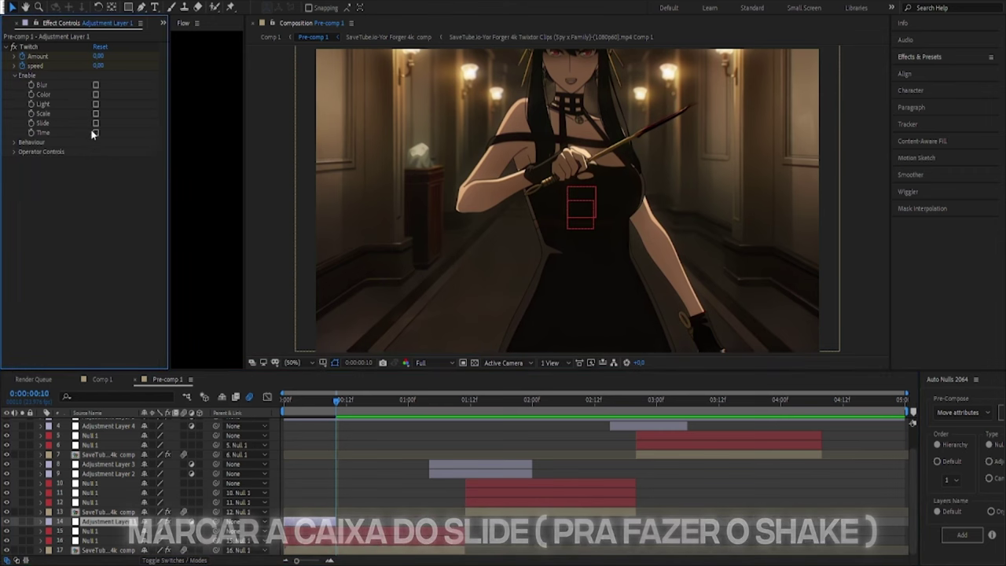
left_click(95, 123)
Set Slide Twitches to 0.40 under the Twitch Operator Controls
left_click(13, 151)
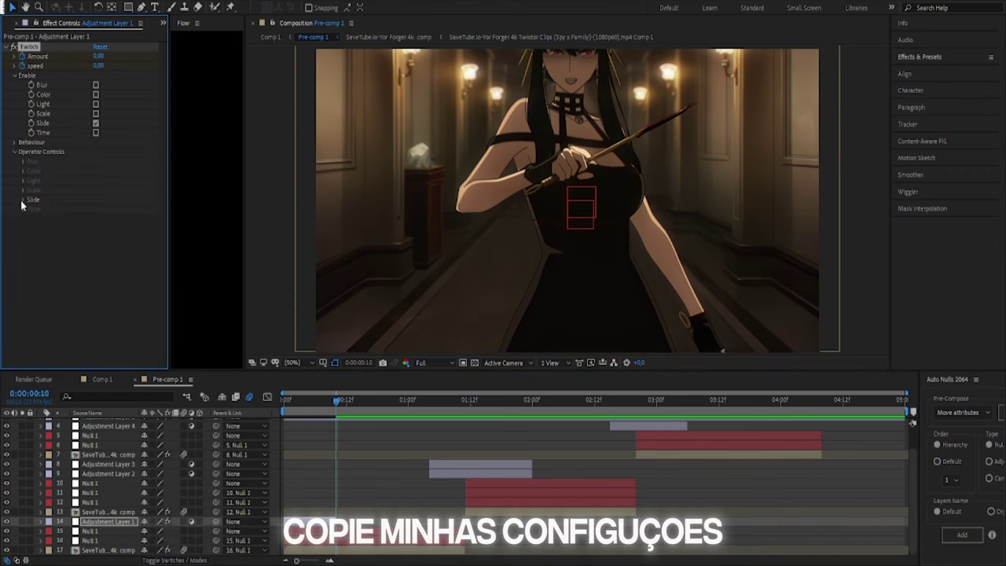
left_click(24, 199)
left_click(102, 219)
type("0,4")
key("Return")
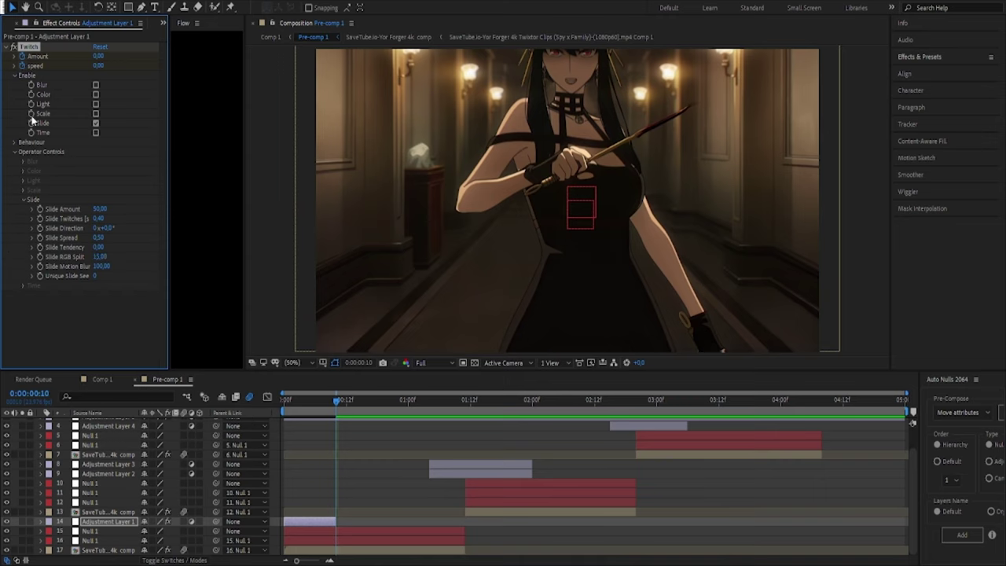
left_click(15, 152)
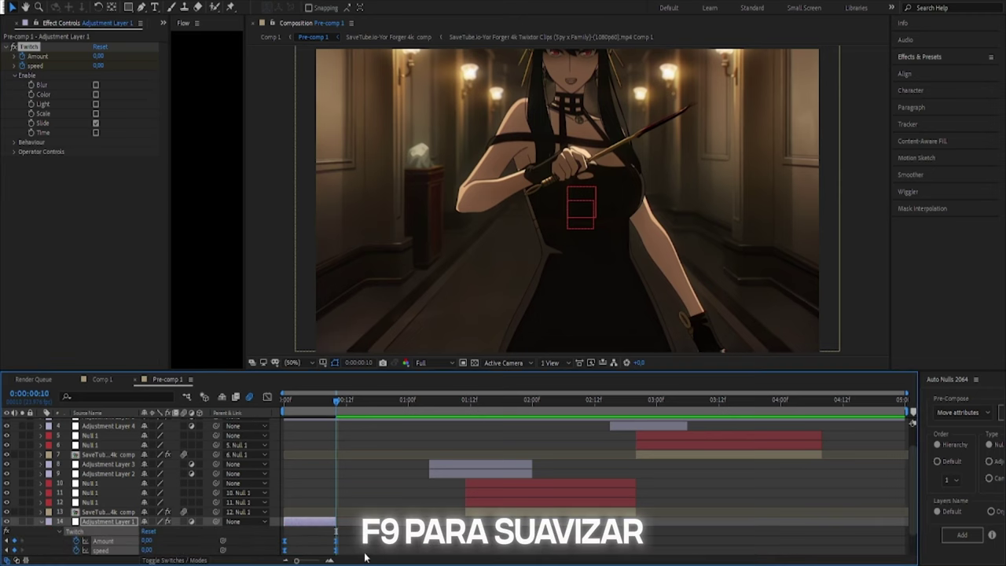
Apply Easy Ease to the Twitch keyframes and show the Amount curve in the Graph Editor
key("u")
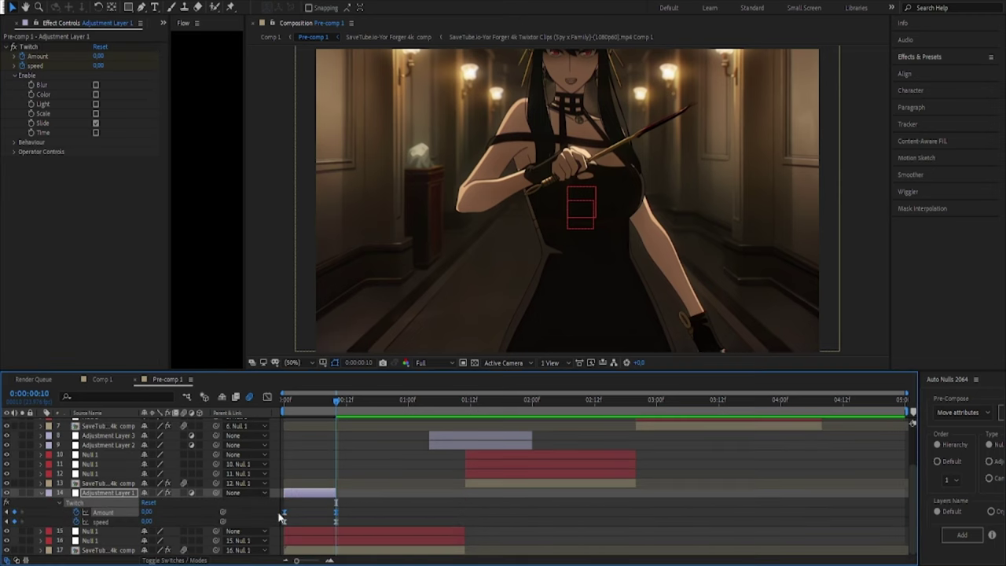
key("F9")
left_click(267, 397)
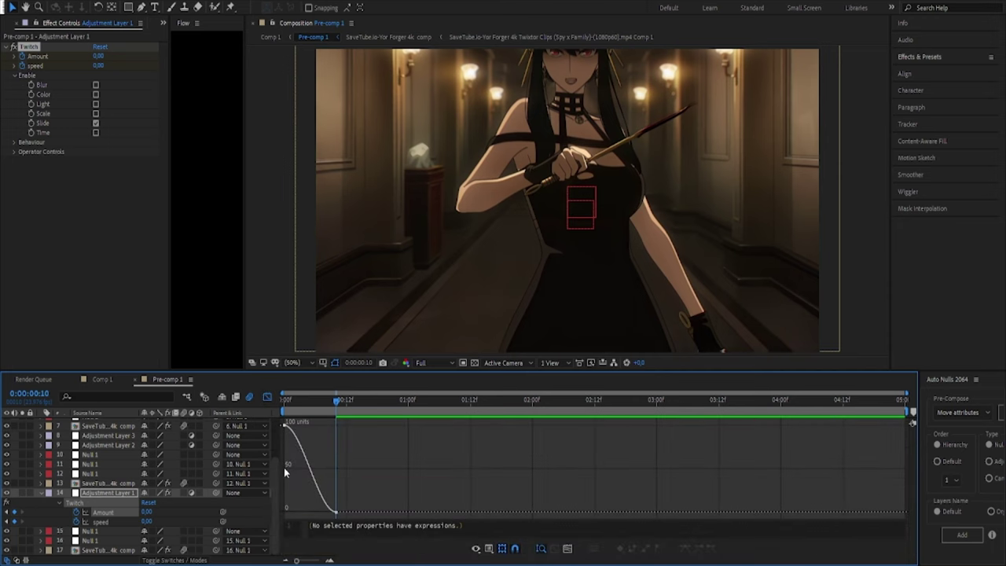
scroll(284, 467, "up", 3, "alt")
scroll(284, 467, "up", 1, "alt")
mouse_move(284, 424)
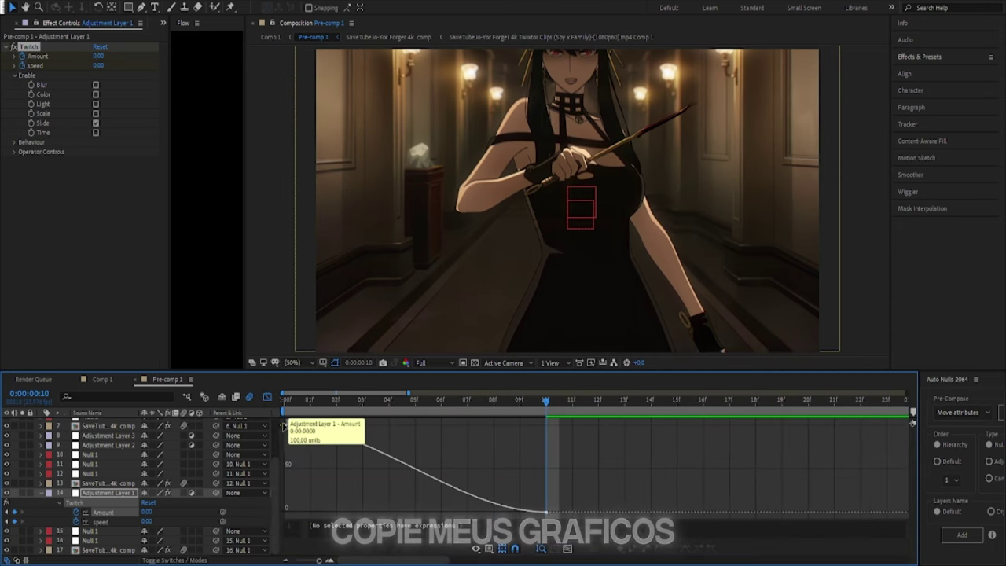
left_click(103, 512)
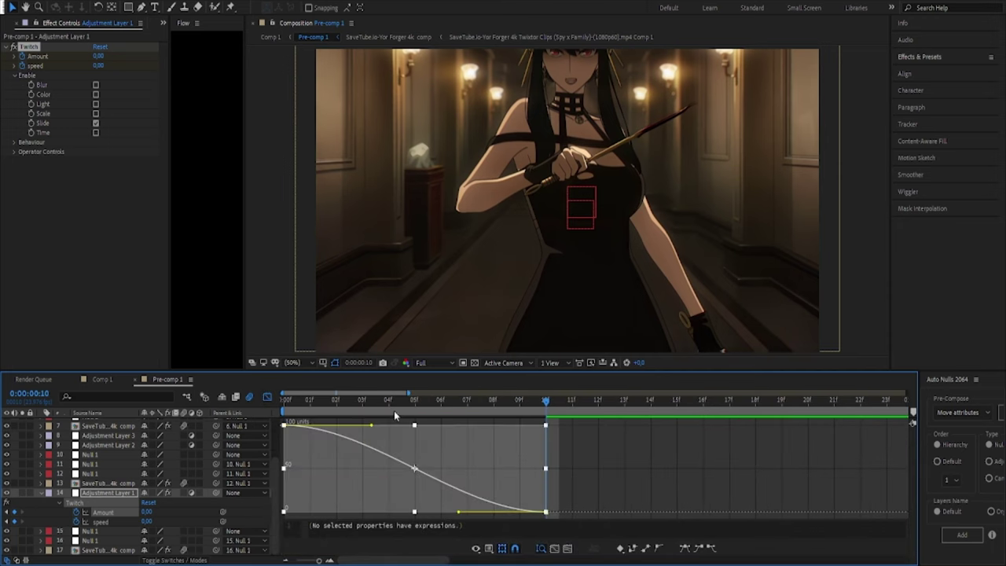
Reshape the Amount curve so it drops steeply from 100 and flattens toward 0
left_click(440, 415)
mouse_move(371, 425)
left_mouse_down()
mouse_move(301, 468)
mouse_move(290, 501)
left_mouse_up()
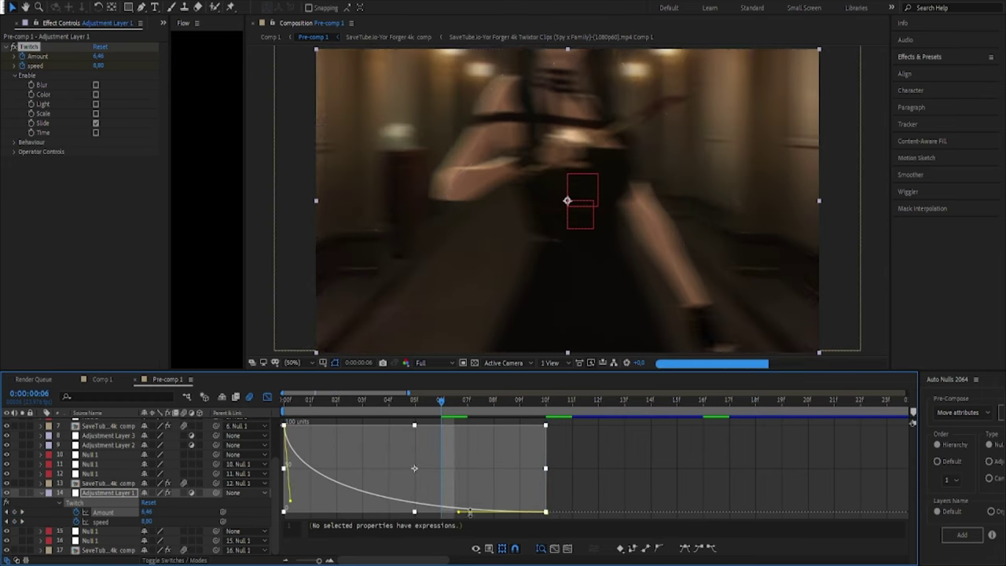
left_click_drag(460, 513, 310, 513)
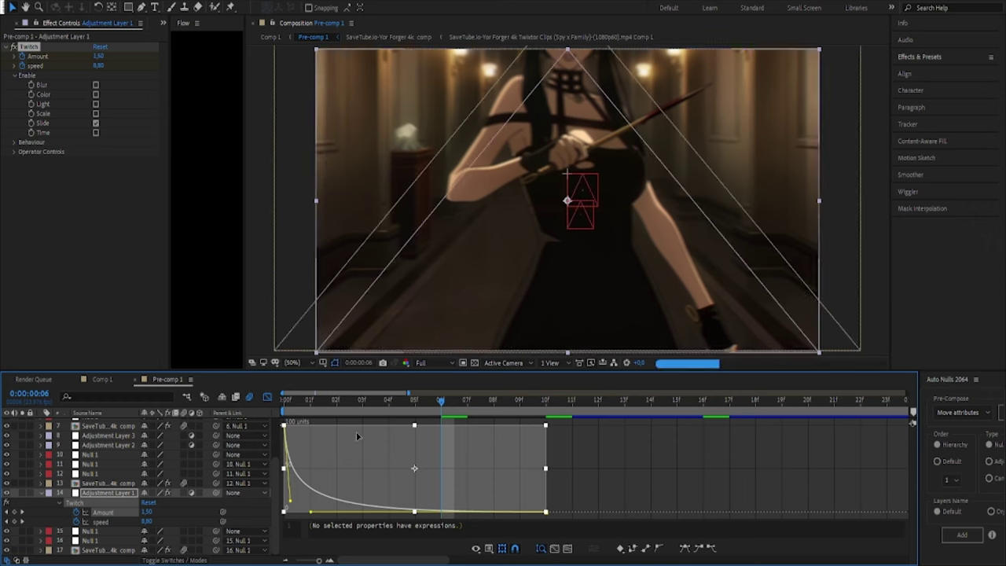
left_click_drag(377, 414, 309, 414)
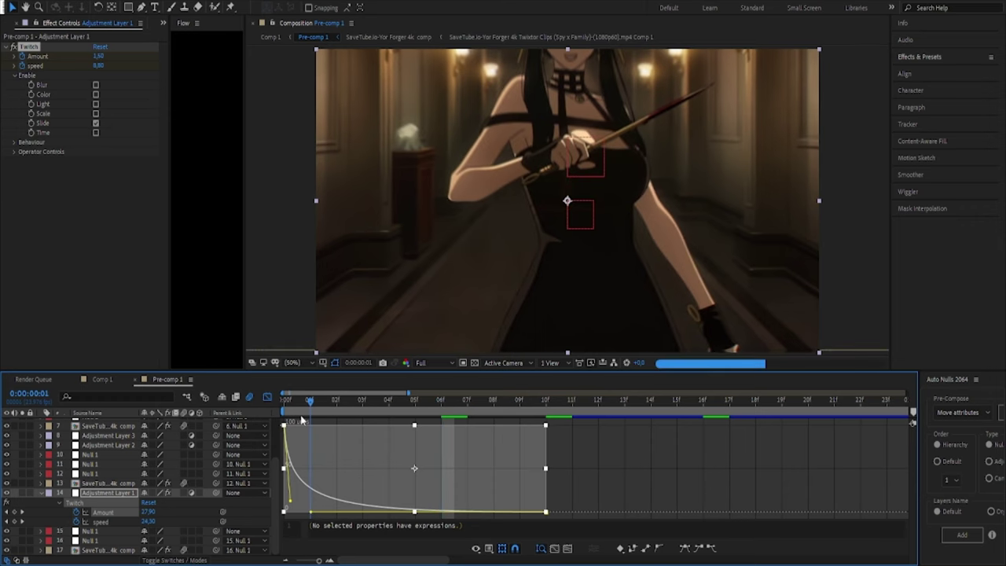
left_click(632, 465)
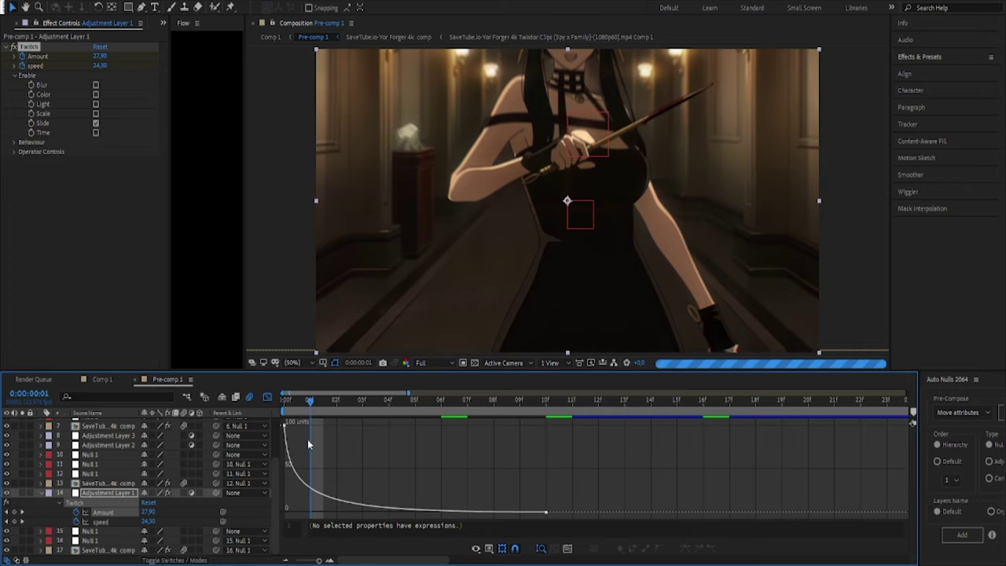
left_click_drag(588, 521, 283, 420)
left_click_drag(311, 515, 277, 519)
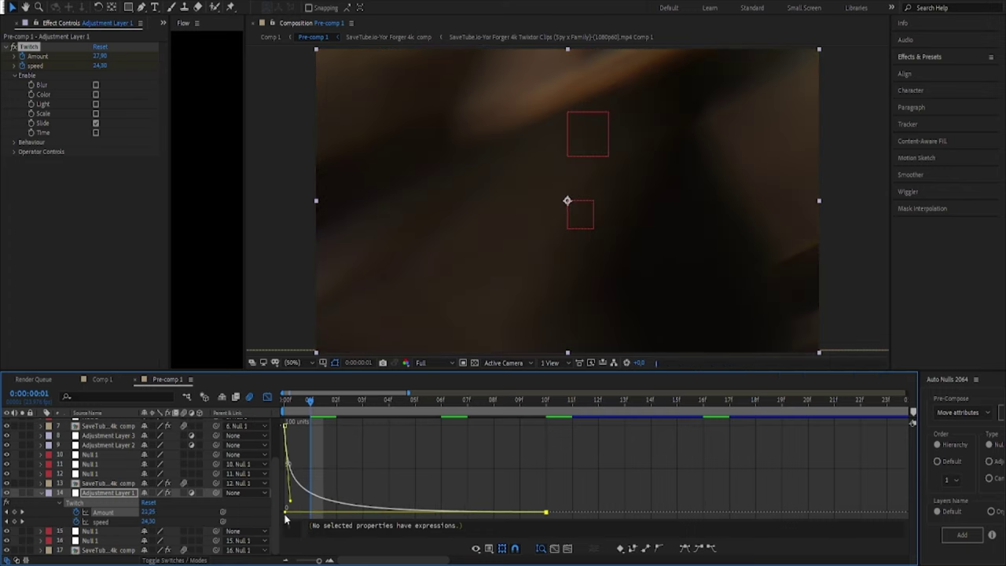
left_click(369, 484)
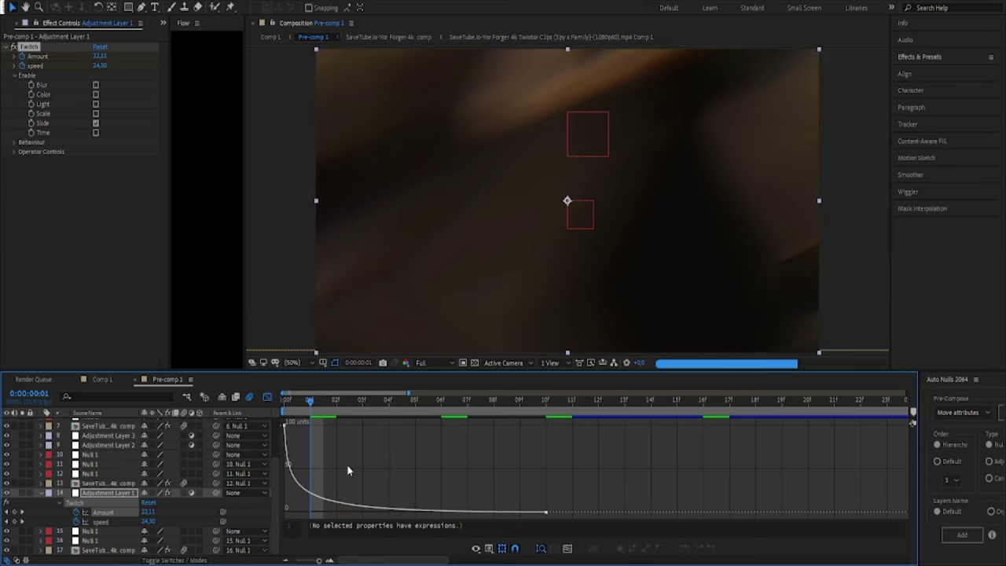
left_click(126, 523)
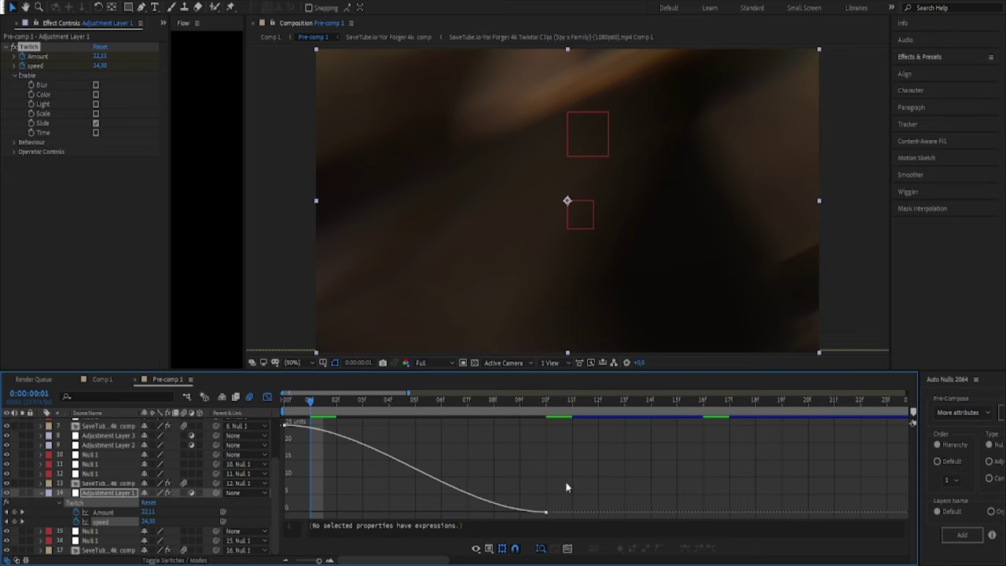
Steepen the start of the Twitch speed curve so it drops sharply right away
left_click_drag(458, 515, 312, 520)
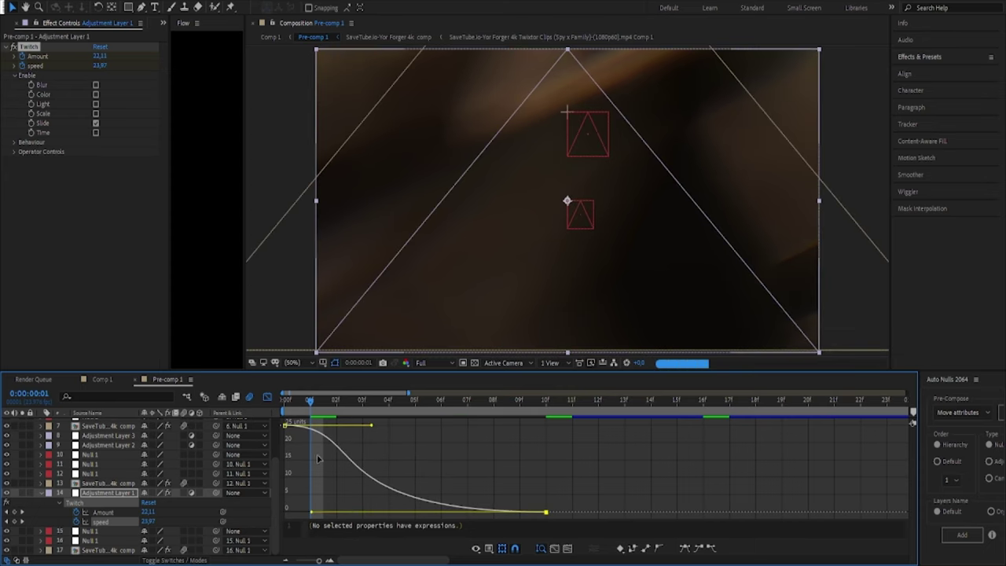
left_click_drag(318, 458, 235, 500)
left_click(345, 451)
left_click(285, 425)
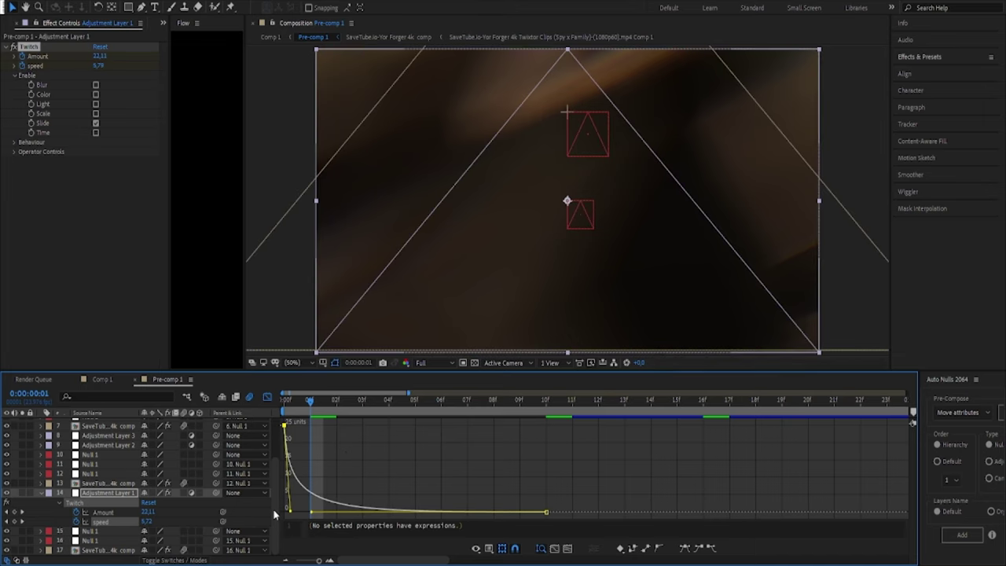
left_click(352, 468)
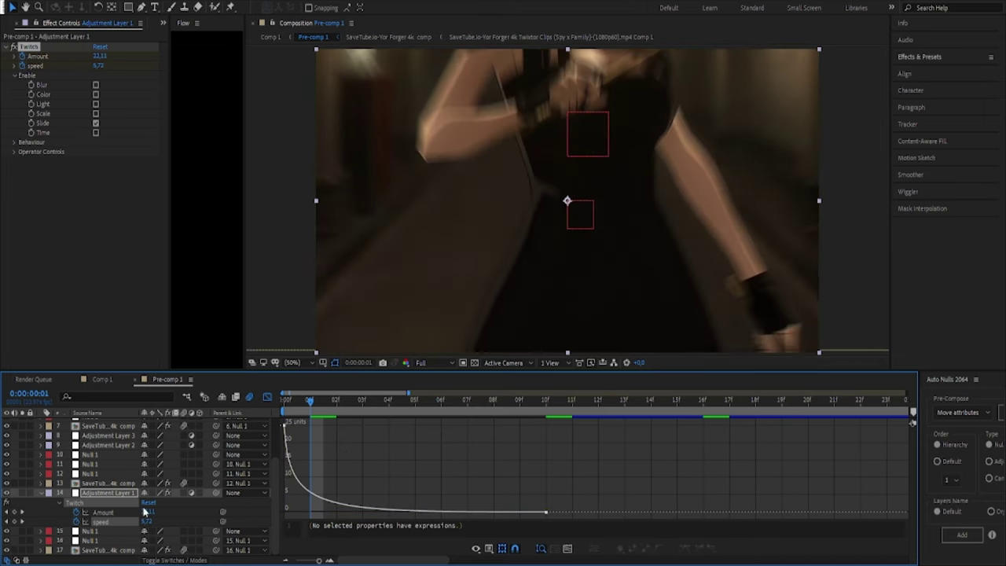
left_click(502, 547)
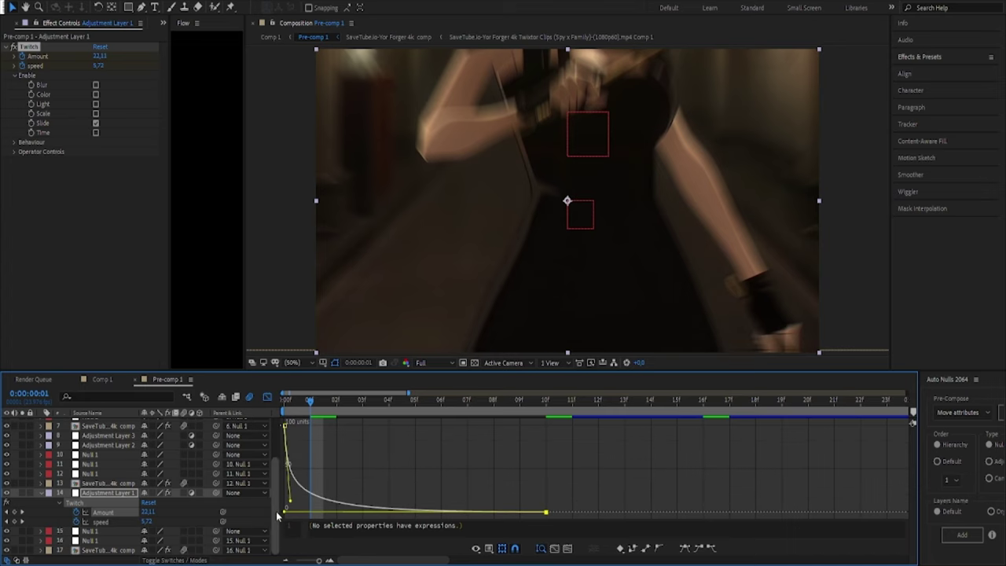
Refine the Amount curve's early falloff so frame 1 reads about 44.29, then preview
left_click(313, 513)
left_click(342, 472)
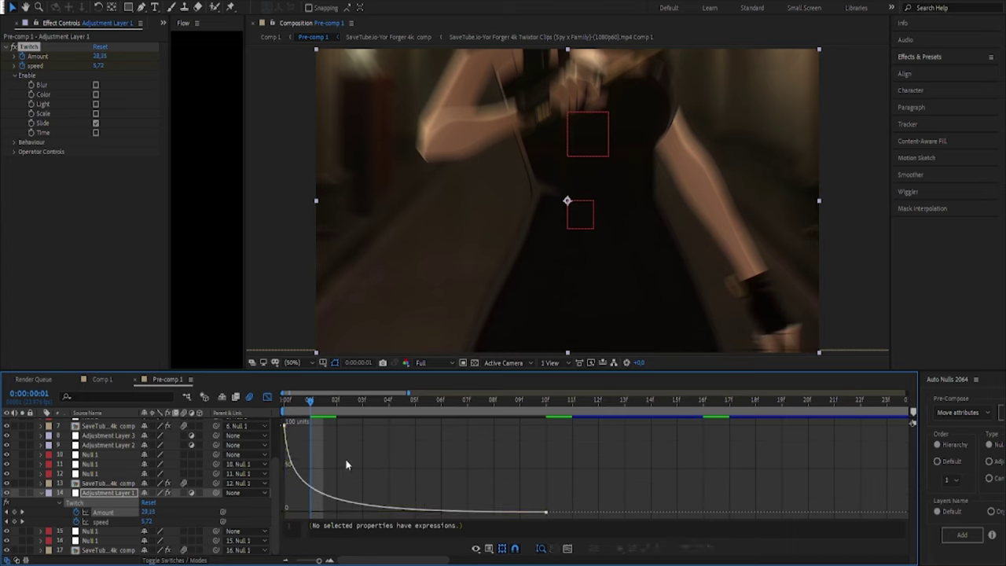
left_click_drag(525, 469, 595, 515)
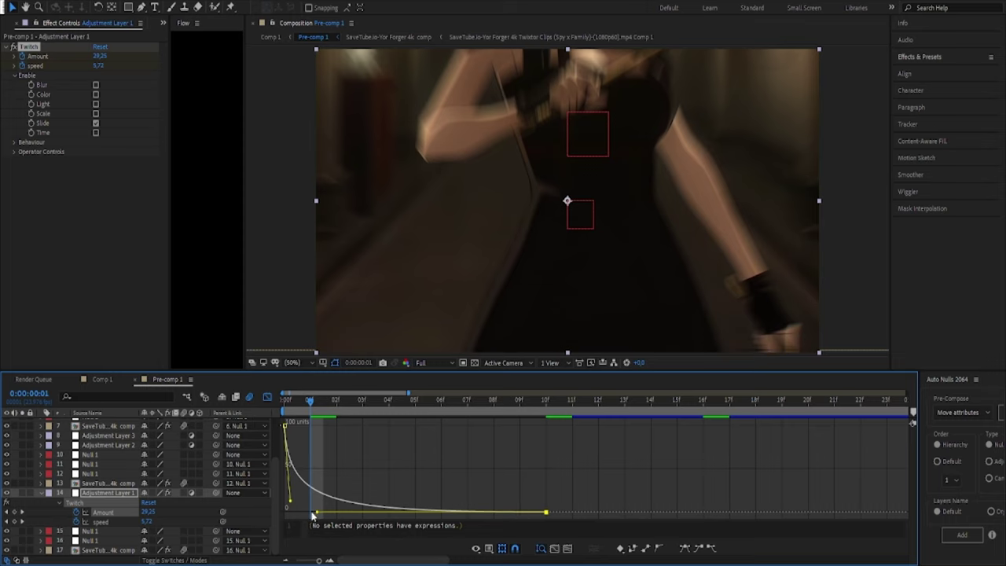
left_click_drag(313, 515, 425, 511)
left_click(381, 468)
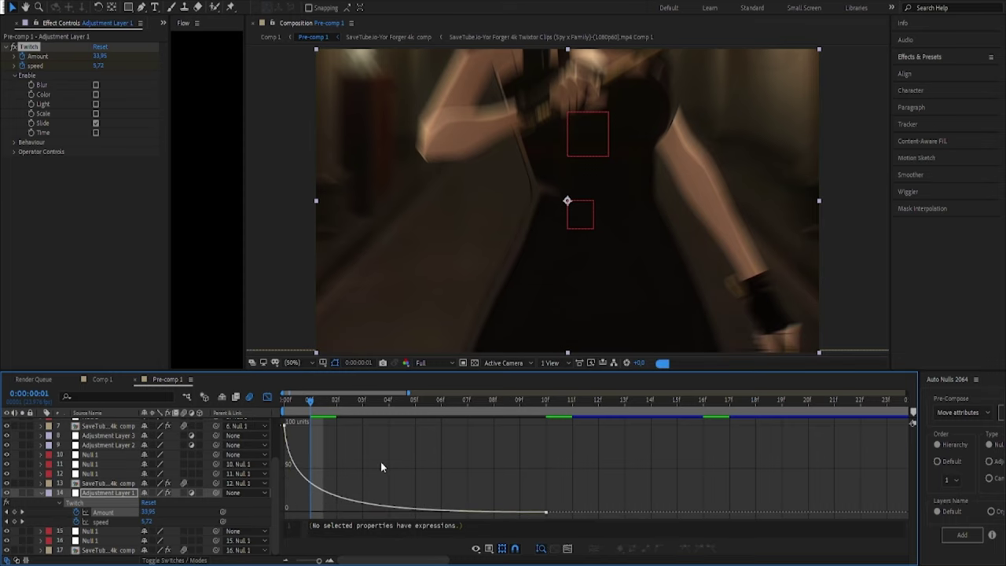
left_click_drag(380, 461, 577, 523)
left_click_drag(343, 515, 348, 516)
left_click_drag(289, 500, 299, 493)
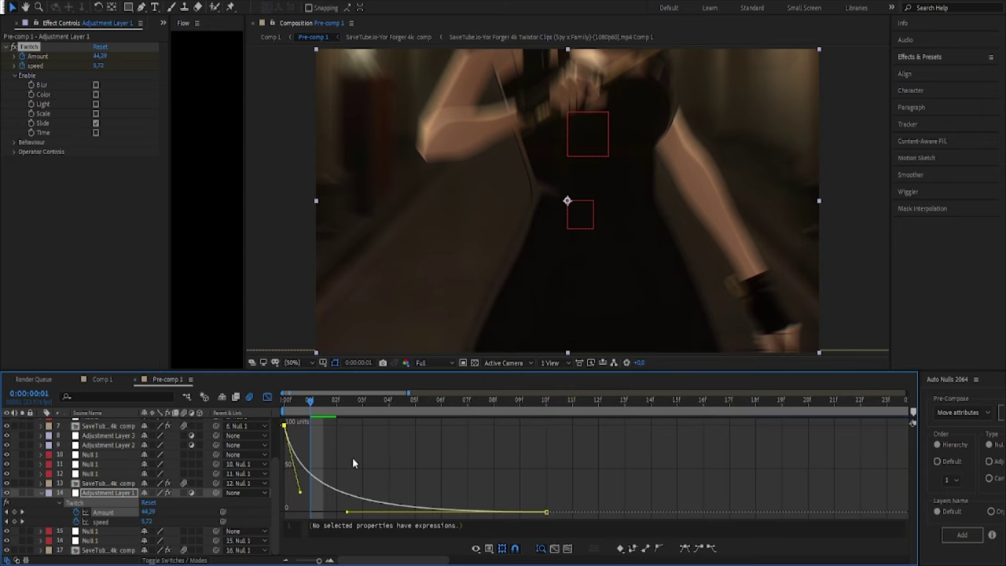
left_click_drag(319, 407, 380, 432)
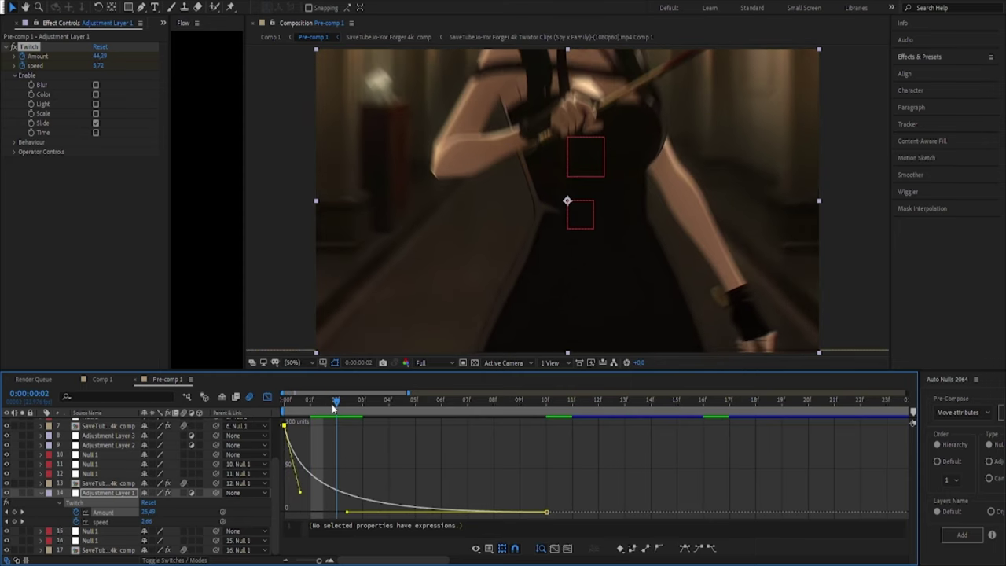
key("space")
Widen the eases on the Amount and speed curves, giving frame 1 speed 9.29 and Amount 47.20
left_click_drag(348, 513, 369, 515)
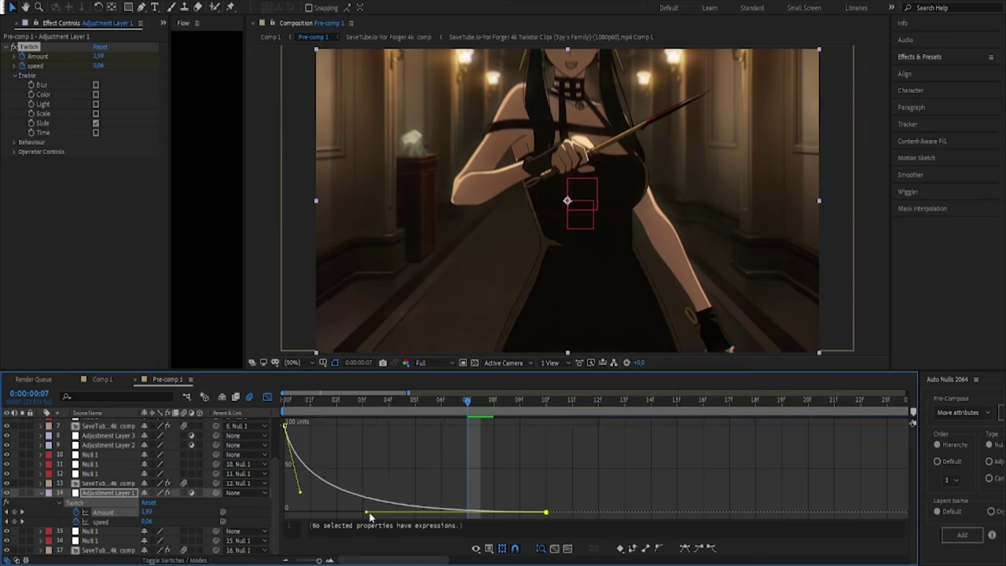
left_click(110, 522)
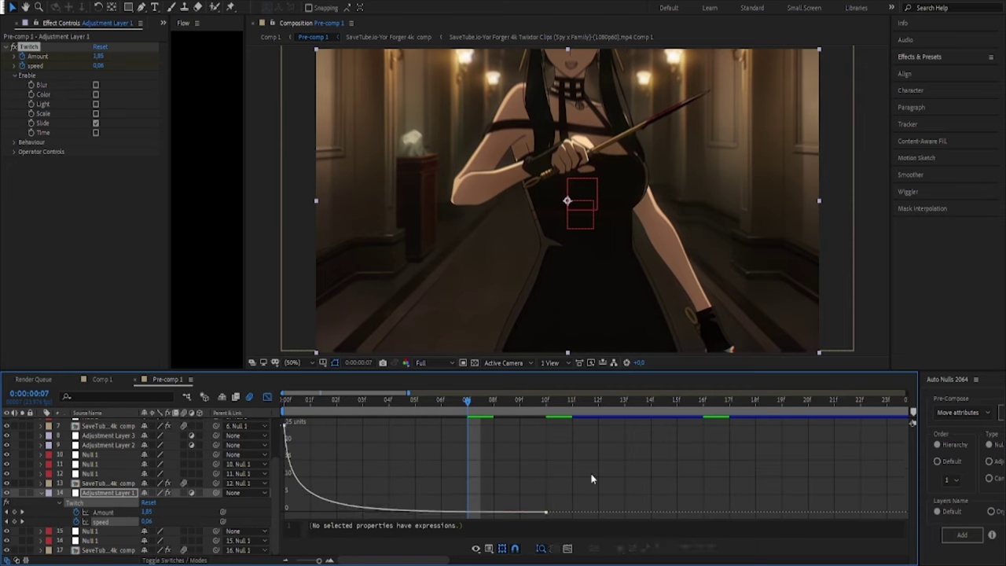
left_click_drag(319, 516, 340, 515)
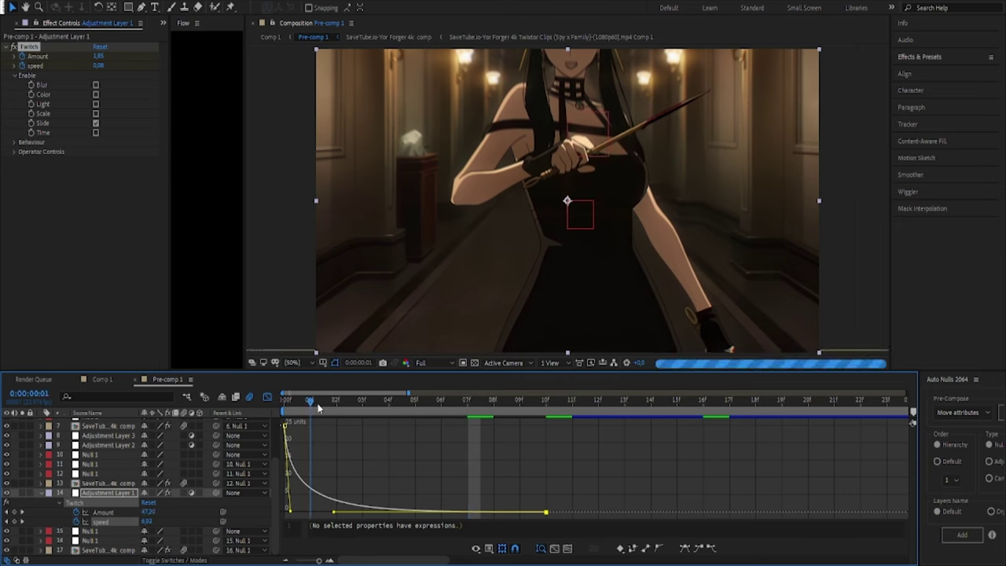
left_click_drag(295, 504, 296, 496)
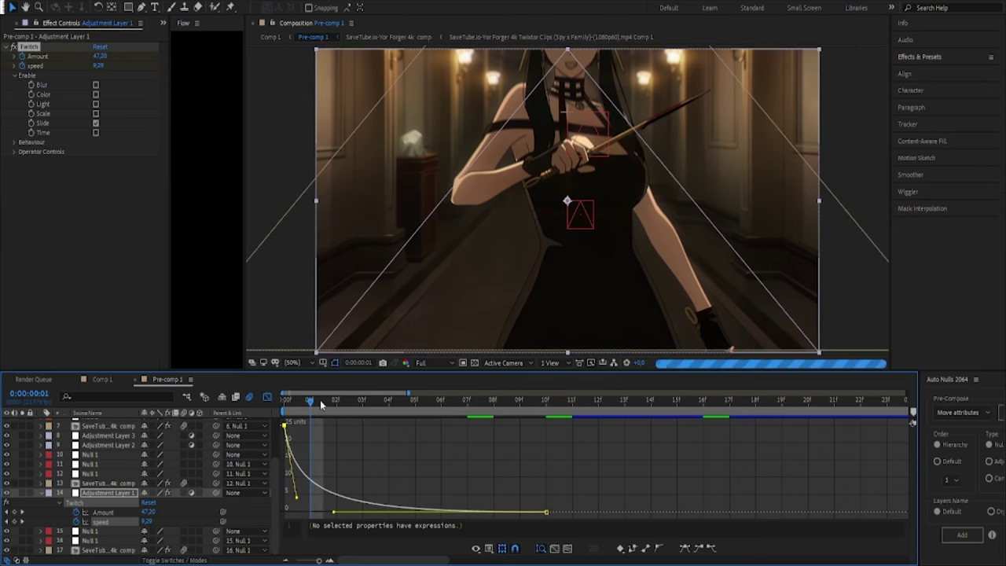
left_click_drag(320, 400, 424, 420)
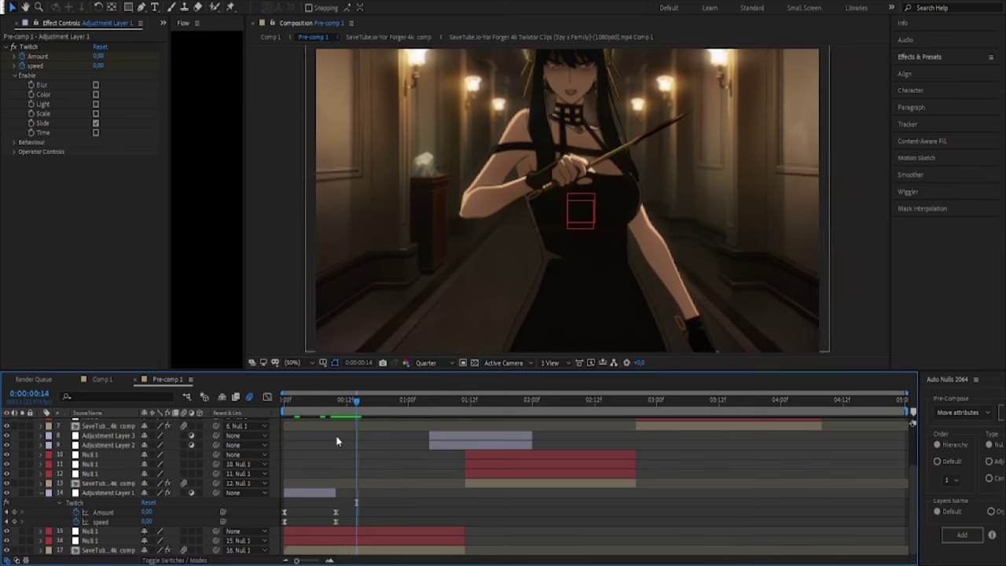
Push the later Twitch keyframes out to frame 15 and preview the shake from the start
mouse_move(355, 507)
left_mouse_down()
mouse_move(281, 528)
mouse_move(361, 521)
mouse_move(358, 495)
left_mouse_up()
left_click(293, 434)
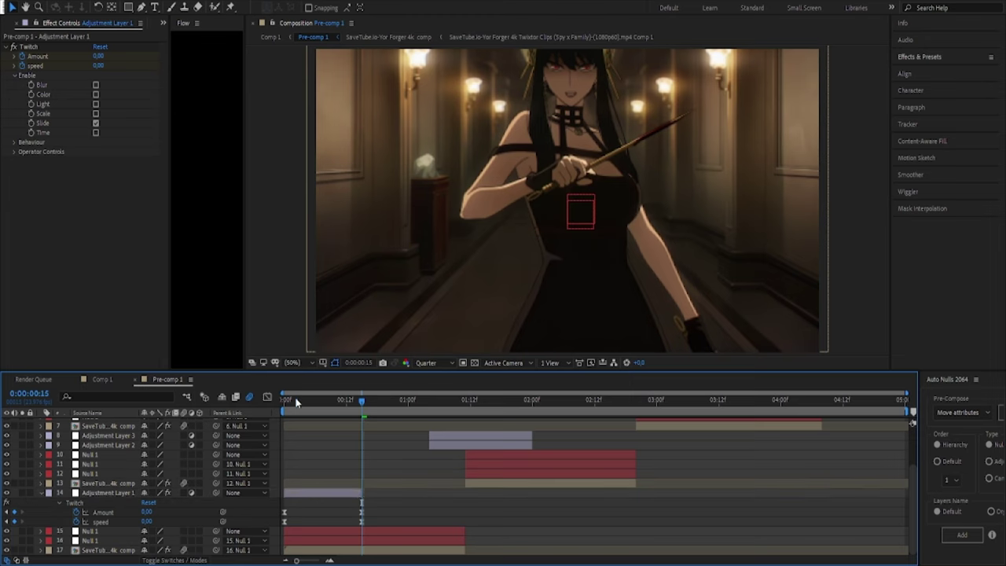
left_click(296, 402)
key("space")
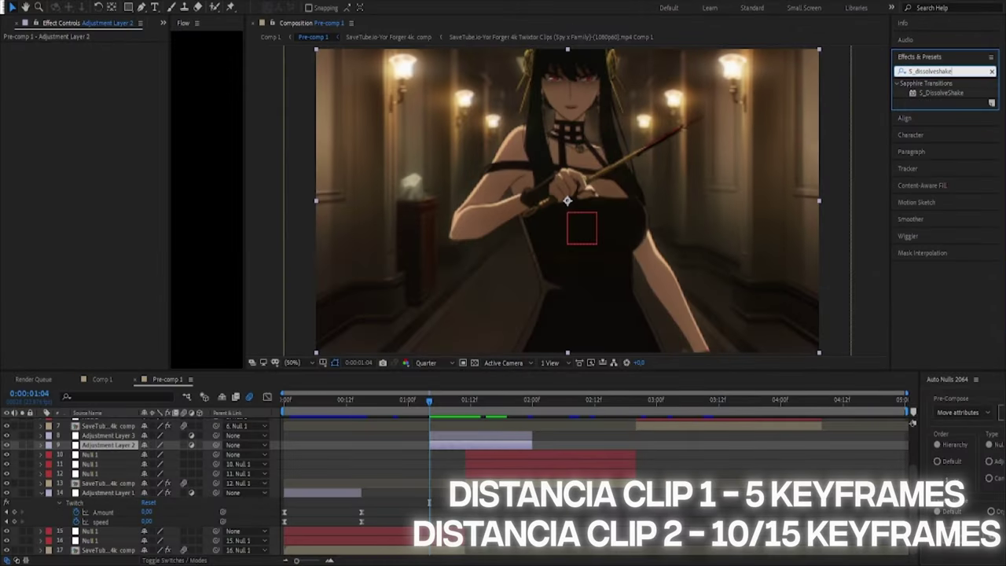
Apply S_DissolveShake to Adjustment Layer 2, turn off motion blur, and keyframe Dissolve Percent at 20%
double_click(941, 93)
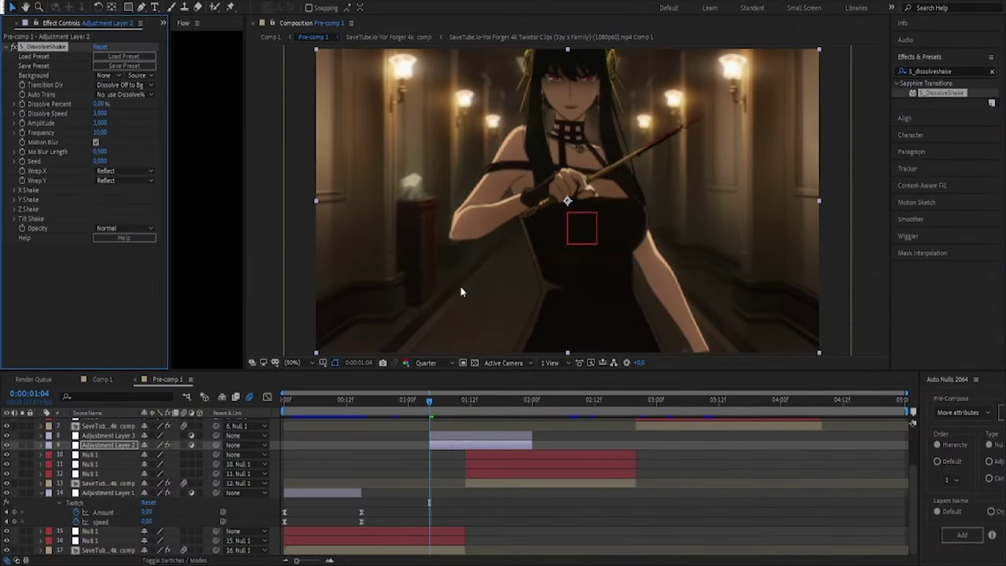
left_click_drag(97, 103, 109, 104)
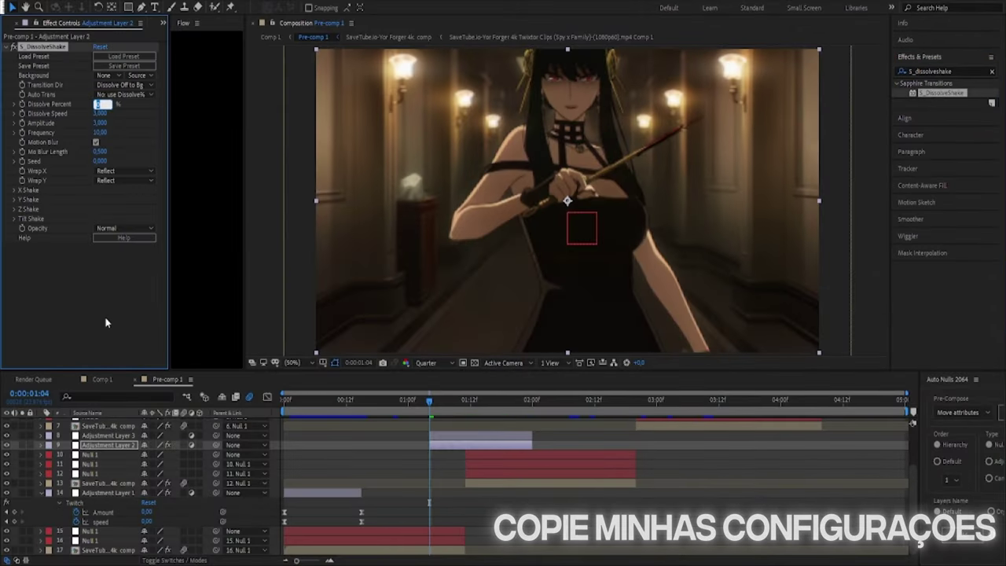
left_click(102, 104)
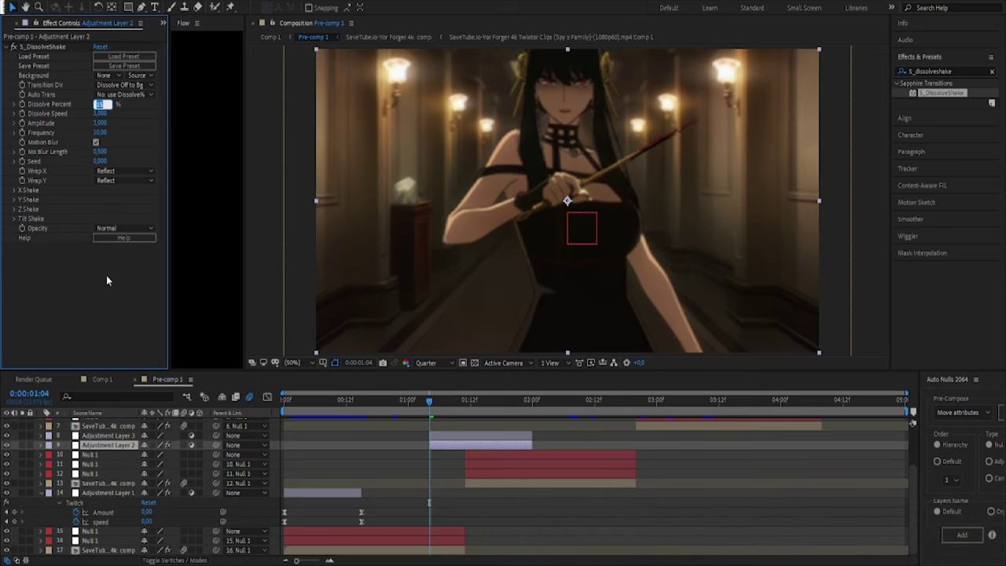
key("Return")
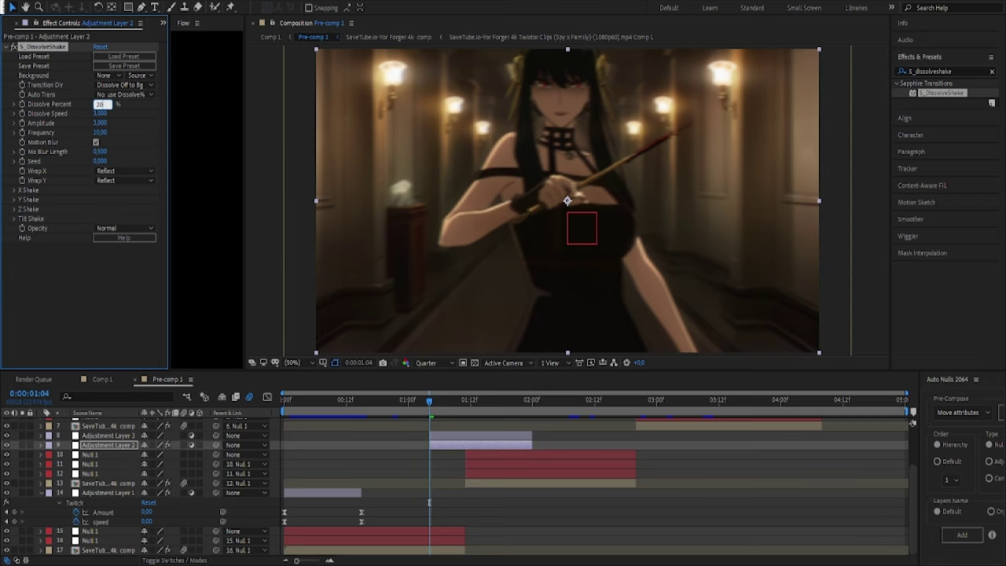
key("Return")
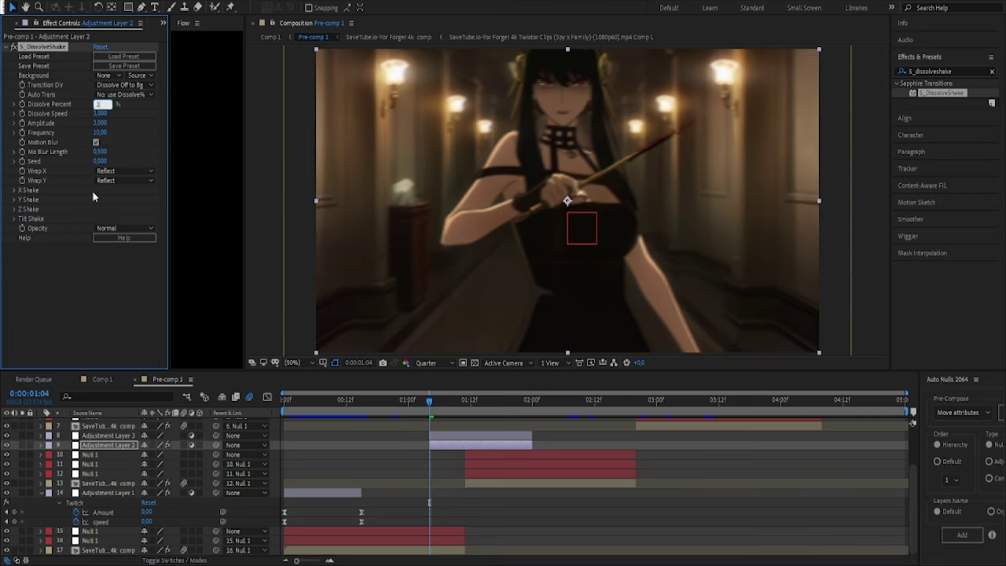
type("5")
key("Return")
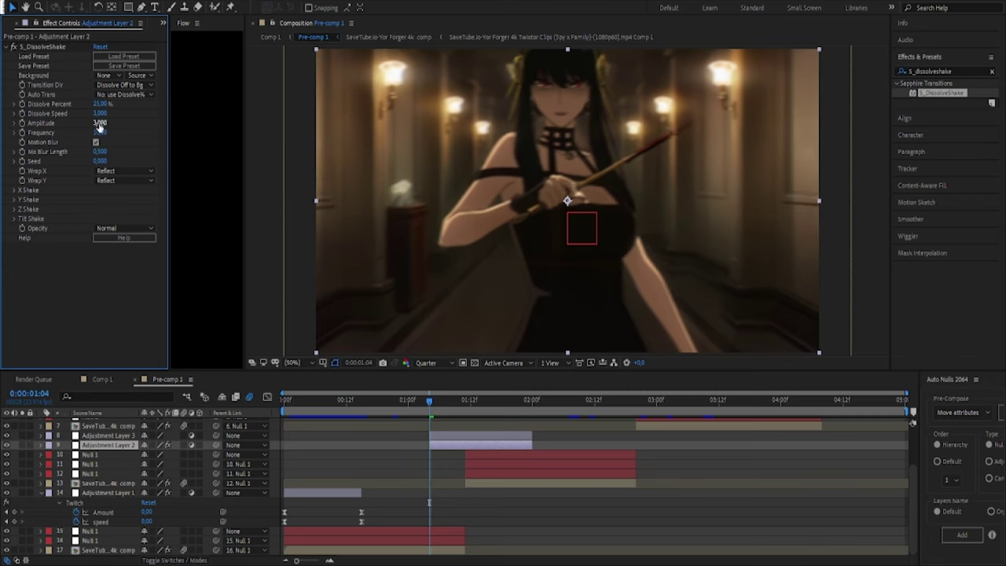
left_click(23, 105)
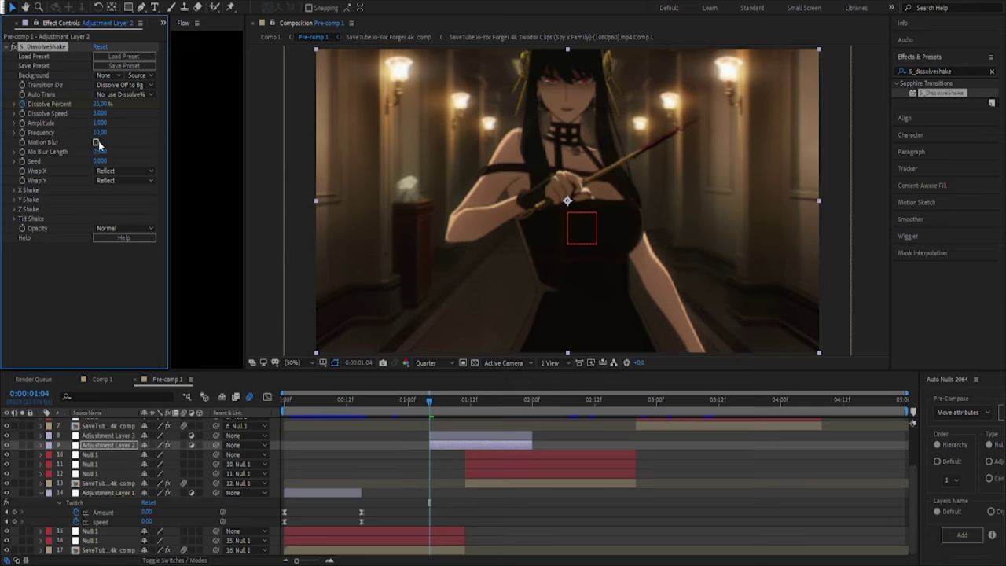
left_click(100, 113)
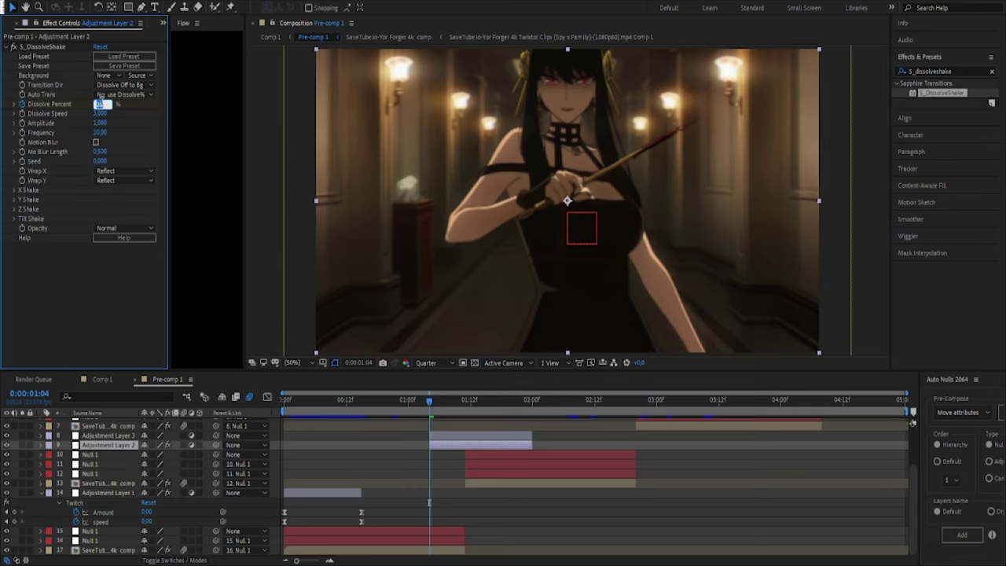
type("25")
key("Return")
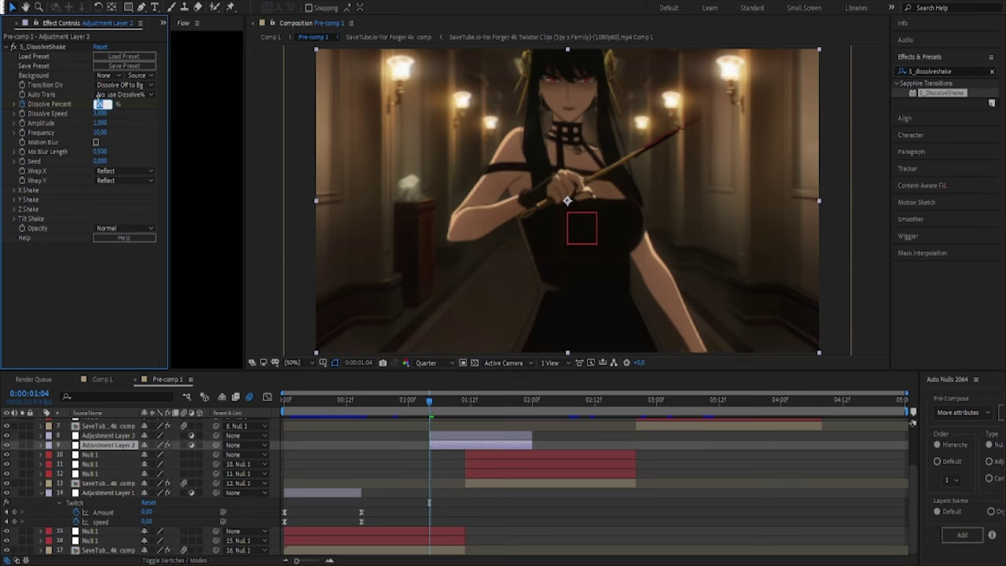
key("Return")
Add a 0% Dissolve Percent keyframe and select all Dissolve Percent keyframes for graphing
key("u")
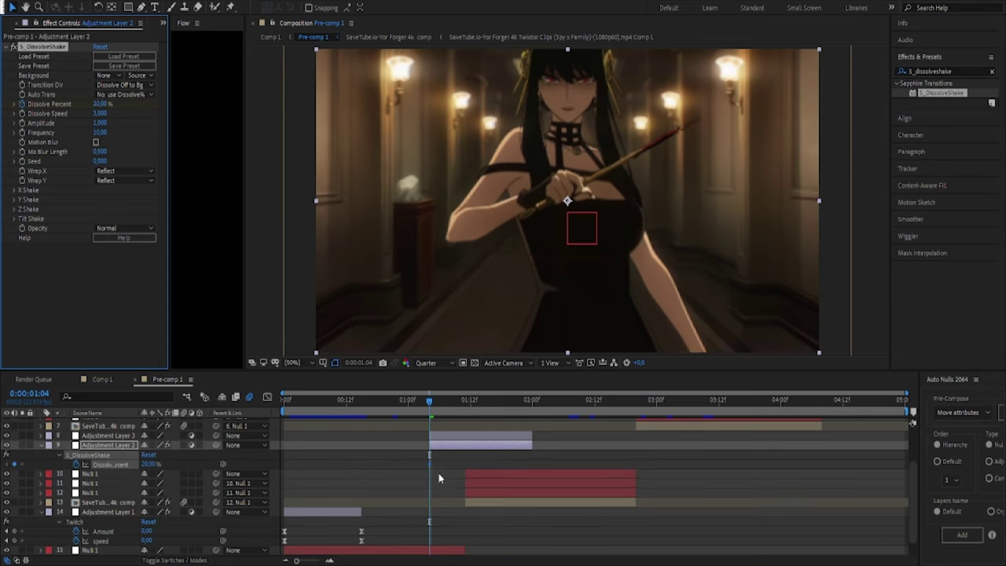
left_click(459, 472)
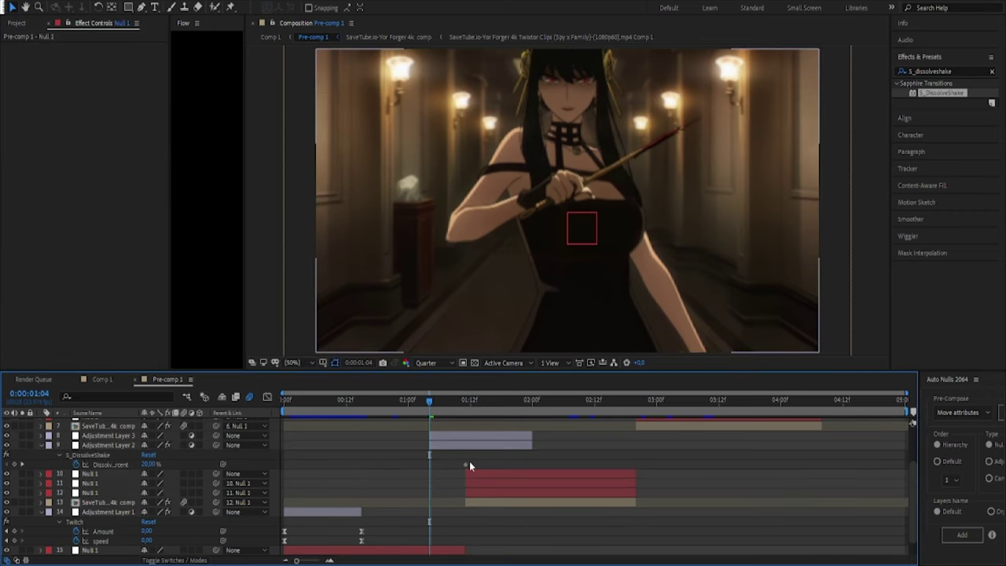
left_click(442, 452)
left_click(100, 104)
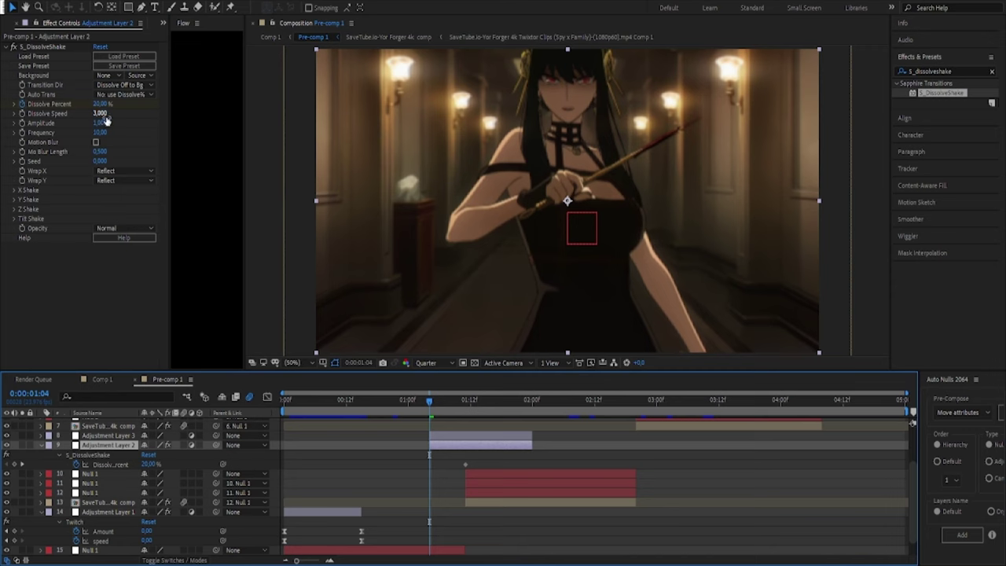
type("0")
key("Return")
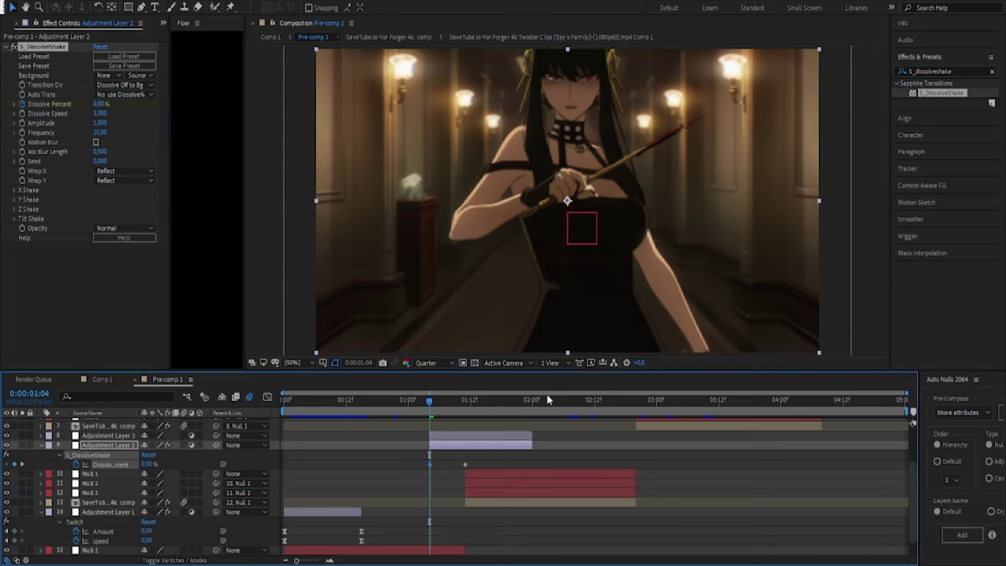
left_click(532, 401)
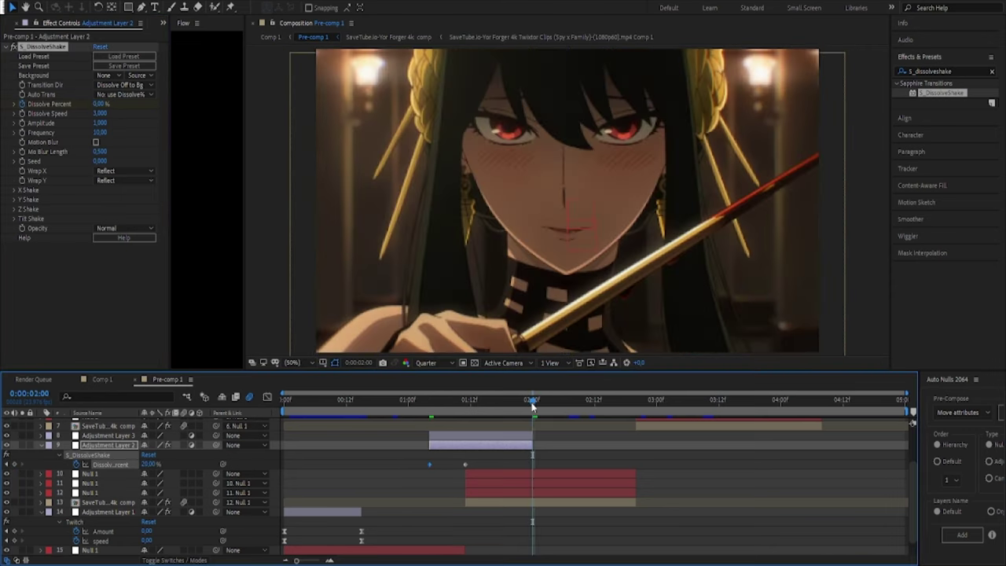
left_click(465, 400)
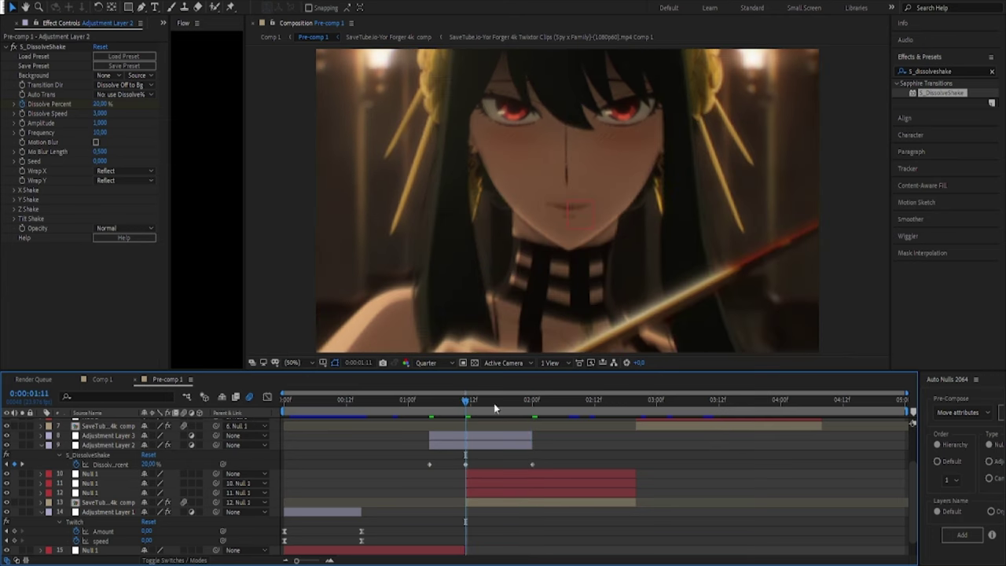
left_click(496, 400)
left_click_drag(558, 458, 407, 471)
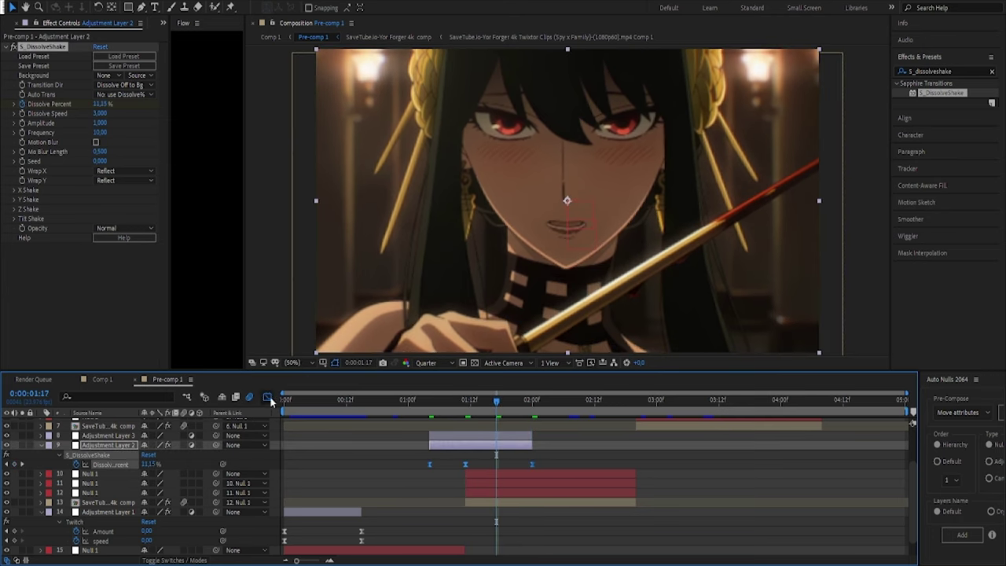
left_click(267, 397)
Turn the Dissolve Percent peak into a sharp spike with a long eased falloff into the final keyframe
double_click(436, 481)
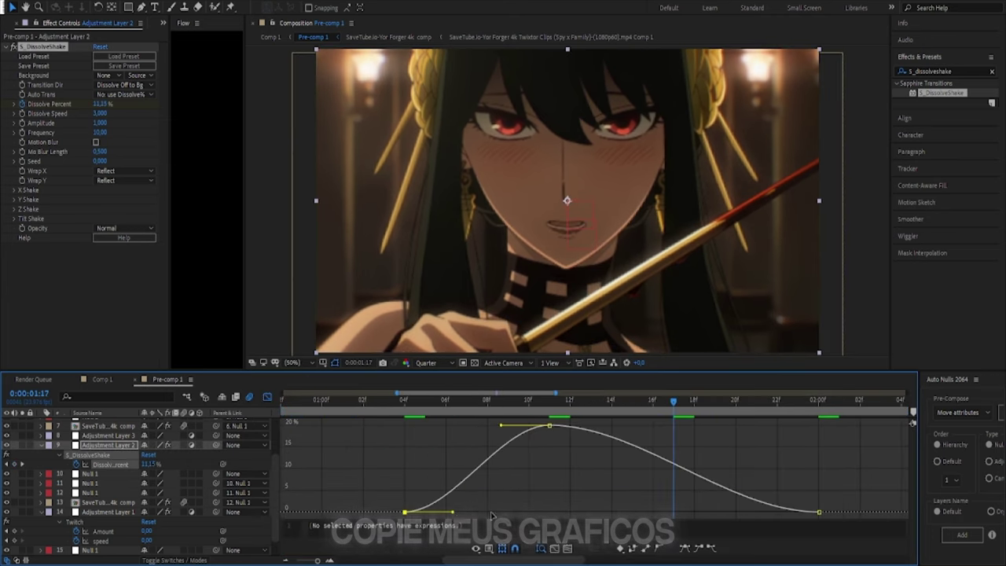
mouse_move(501, 425)
left_mouse_down()
mouse_move(544, 493)
mouse_move(503, 515)
left_mouse_up()
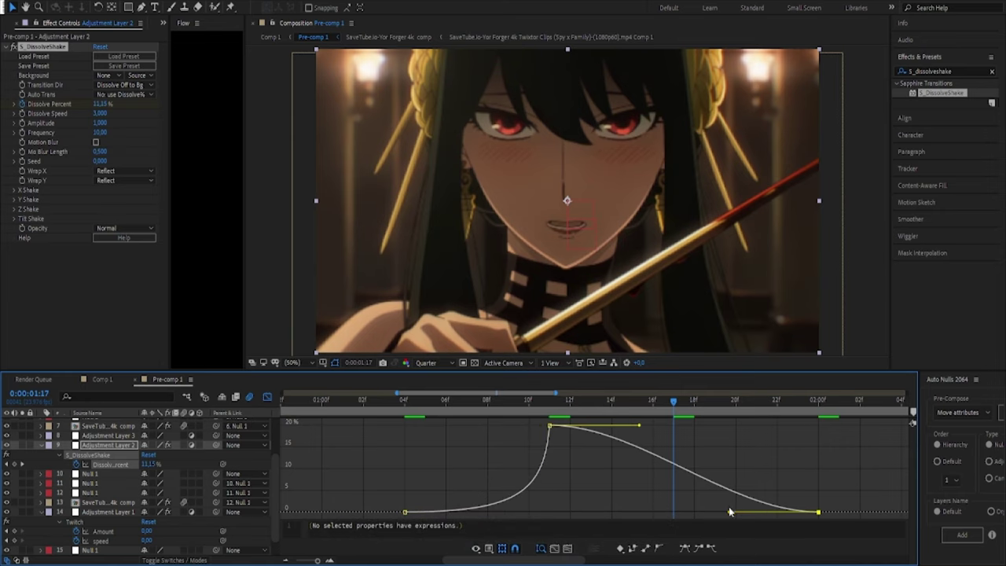
left_click_drag(729, 512, 634, 512)
mouse_move(641, 427)
left_mouse_down()
mouse_move(554, 493)
mouse_move(572, 498)
left_mouse_up()
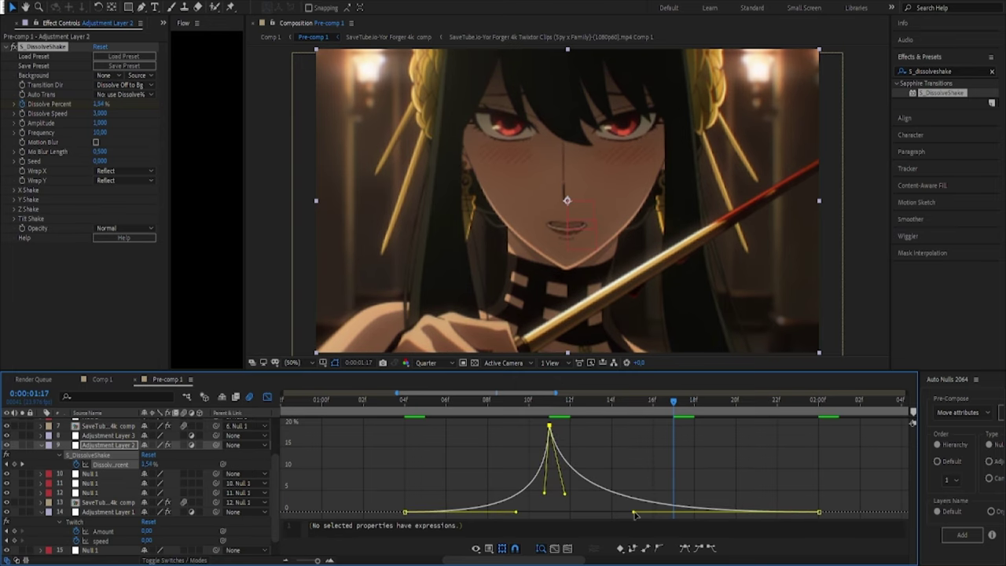
left_click_drag(633, 511, 614, 517)
left_click(564, 415)
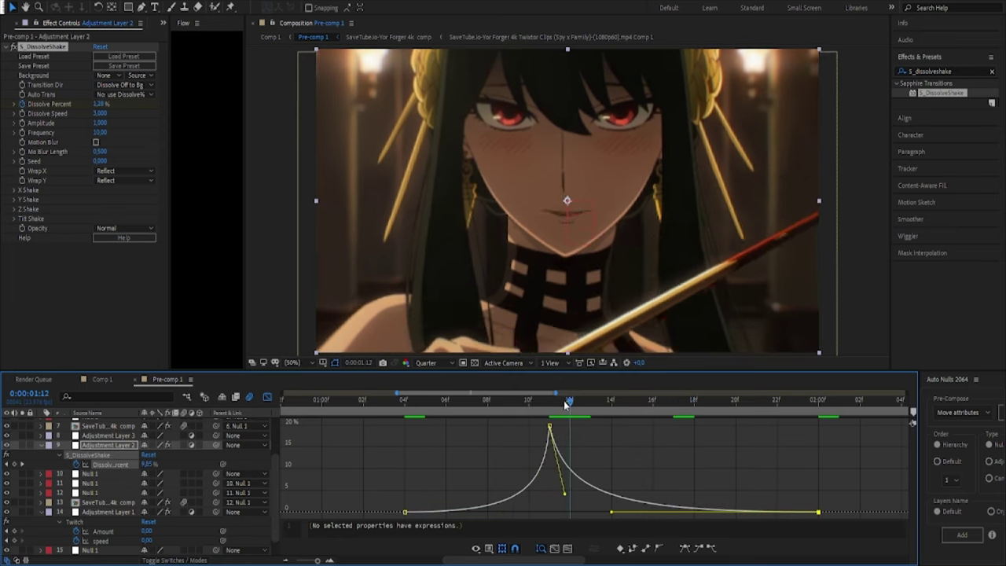
left_click(452, 410)
key("k")
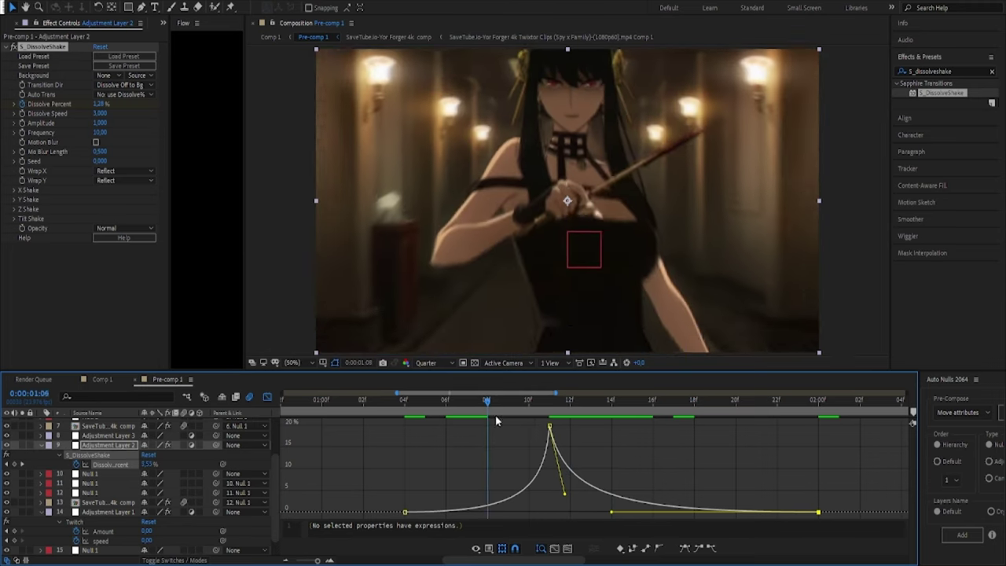
key("k")
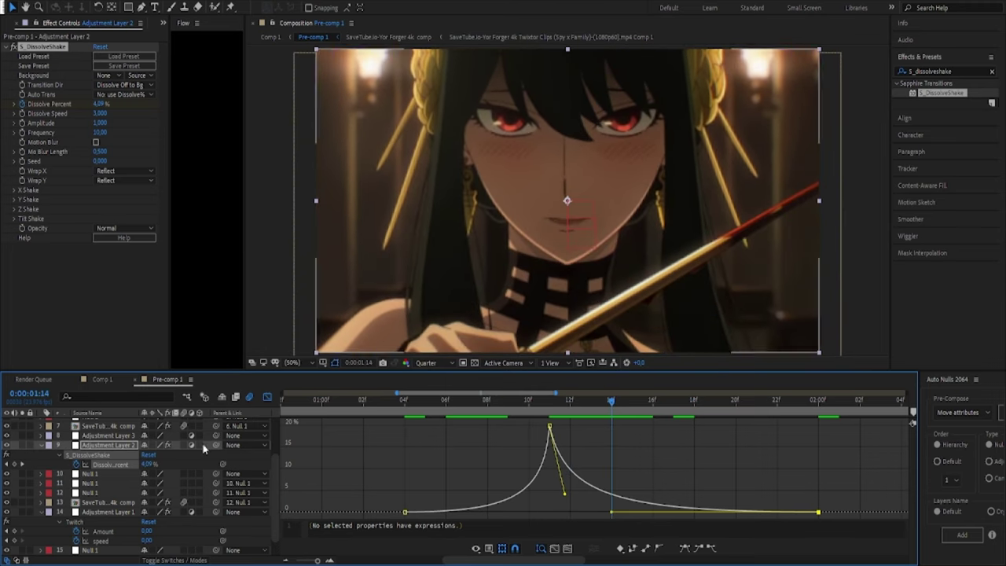
left_click(267, 397)
type("bcc lens blur")
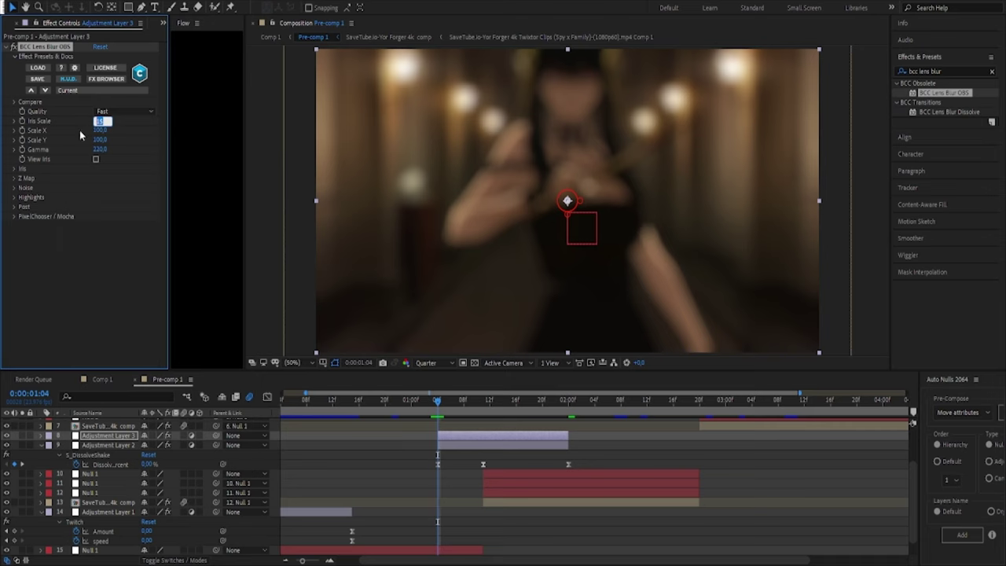
Keyframe Adjustment Layer 3's BCC Lens Blur OBS Iris Scale from 0 up to 19 and back to 0
left_click(477, 435)
key("u")
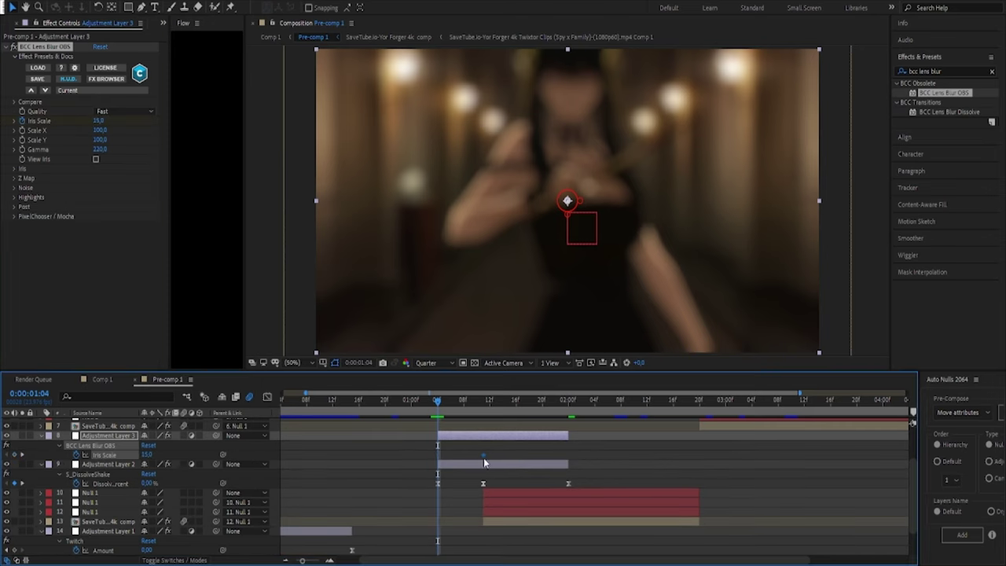
left_click(472, 457)
left_click(100, 121)
type("0")
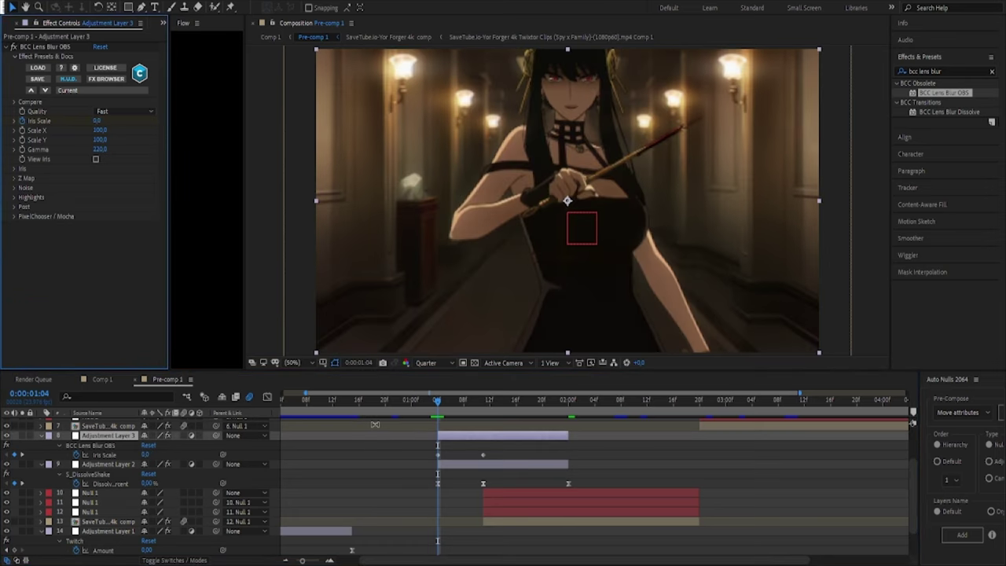
left_click(438, 455)
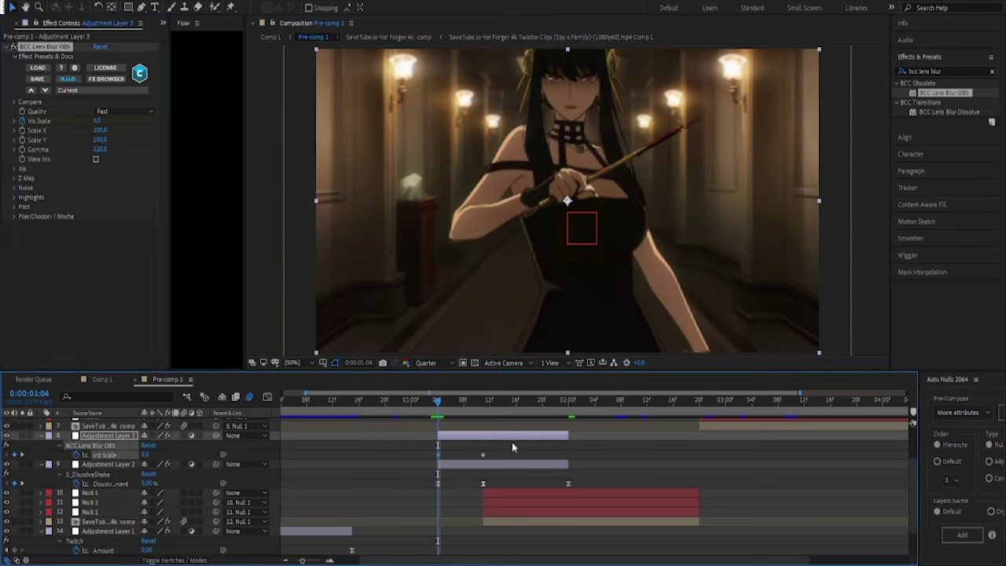
left_click(570, 409)
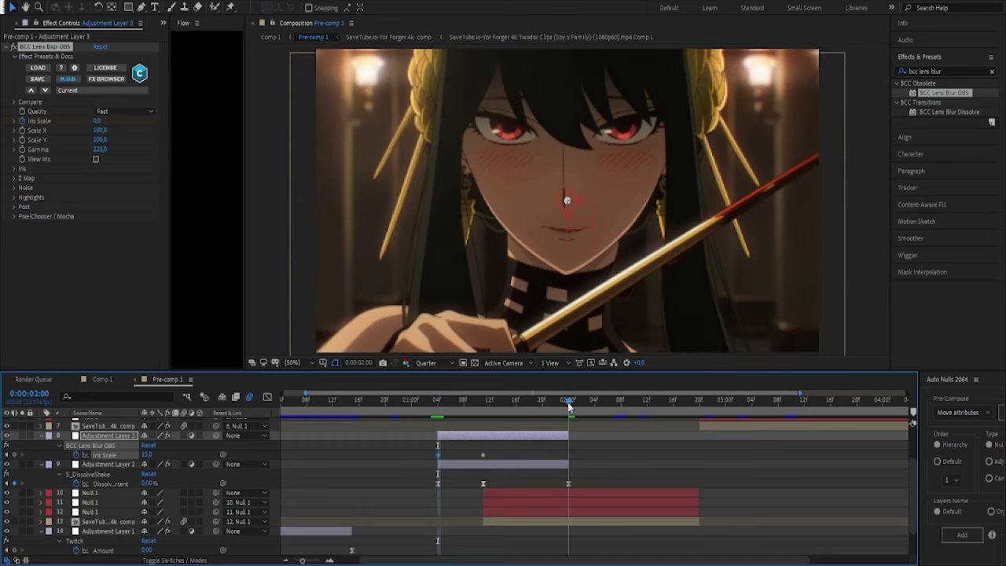
left_click(516, 401)
Reshape the Iris Scale curve so the lens blur spikes sharply at its peak
left_click_drag(607, 448, 401, 457)
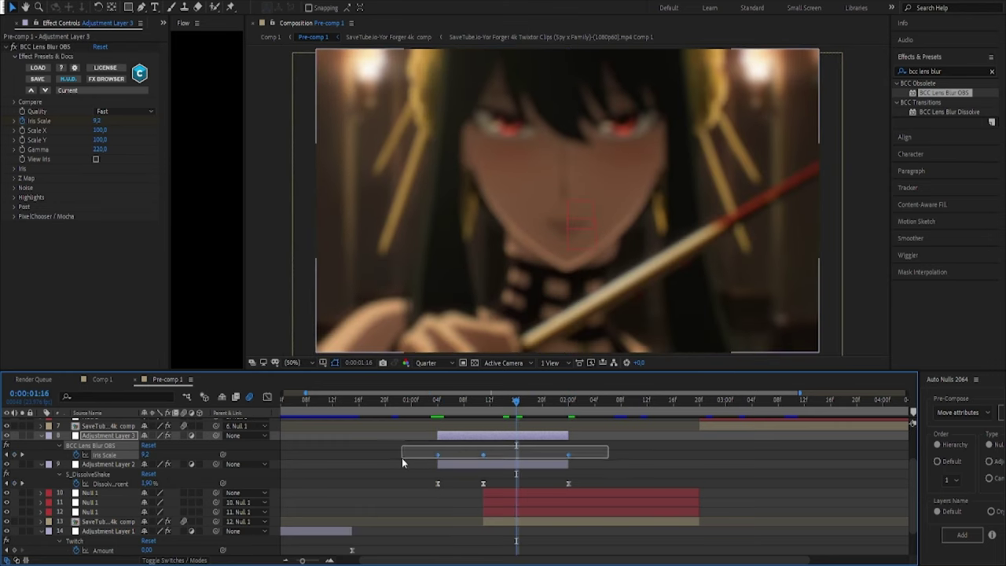
left_click(267, 397)
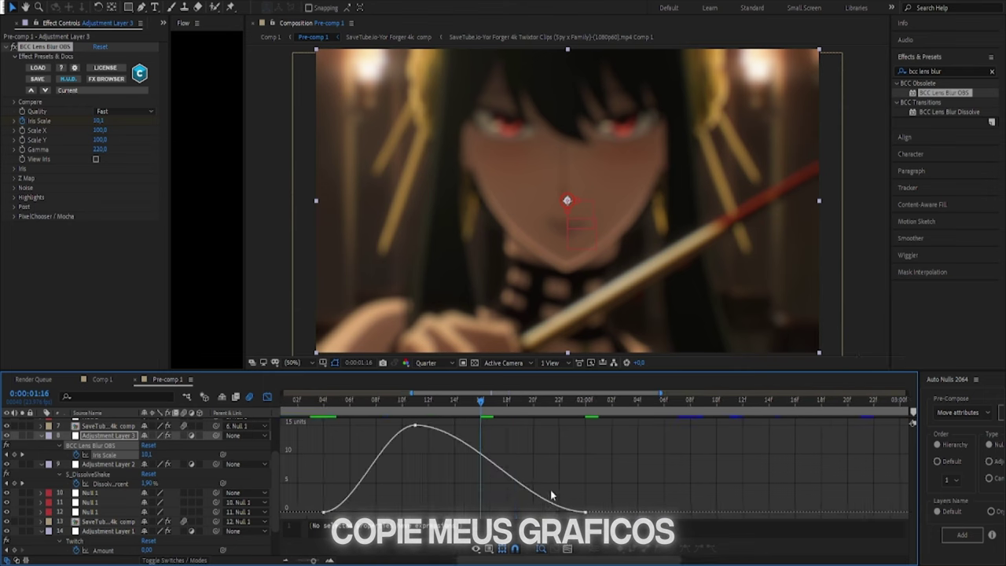
left_click_drag(651, 539, 307, 417)
left_click_drag(459, 514, 464, 515)
left_click_drag(385, 425, 407, 425)
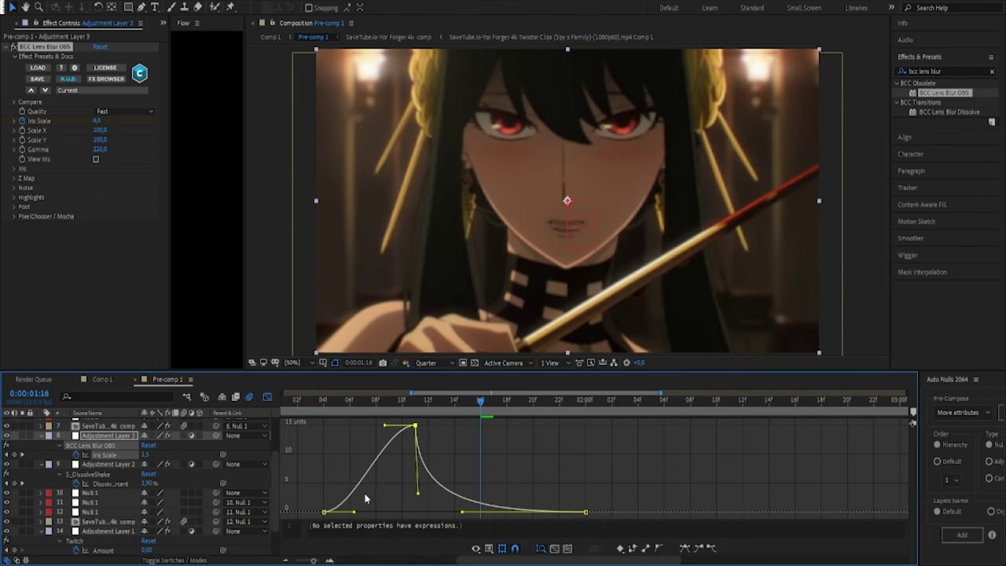
mouse_move(312, 481)
left_mouse_down()
mouse_move(360, 530)
mouse_move(383, 515)
left_mouse_up()
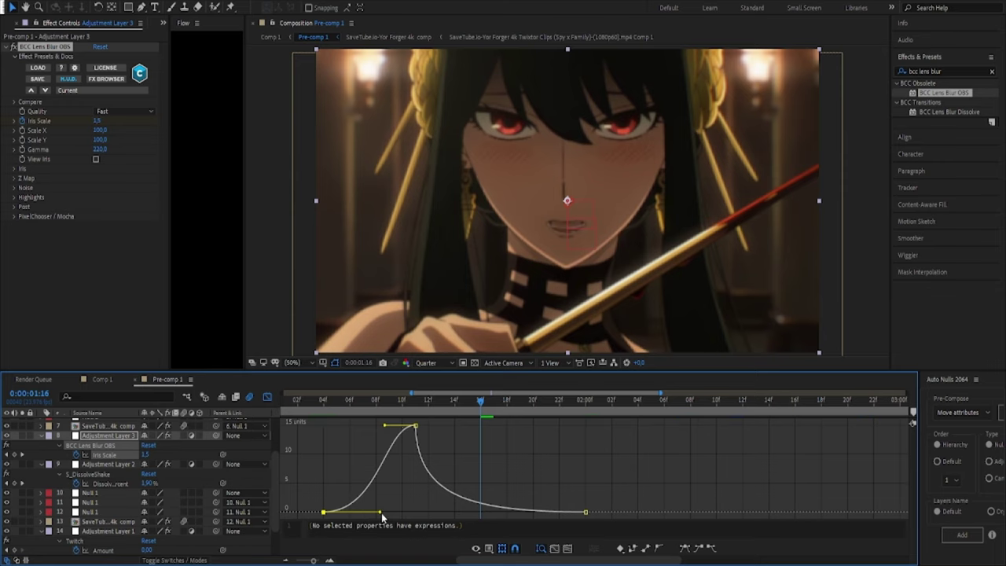
left_click_drag(386, 427, 412, 495)
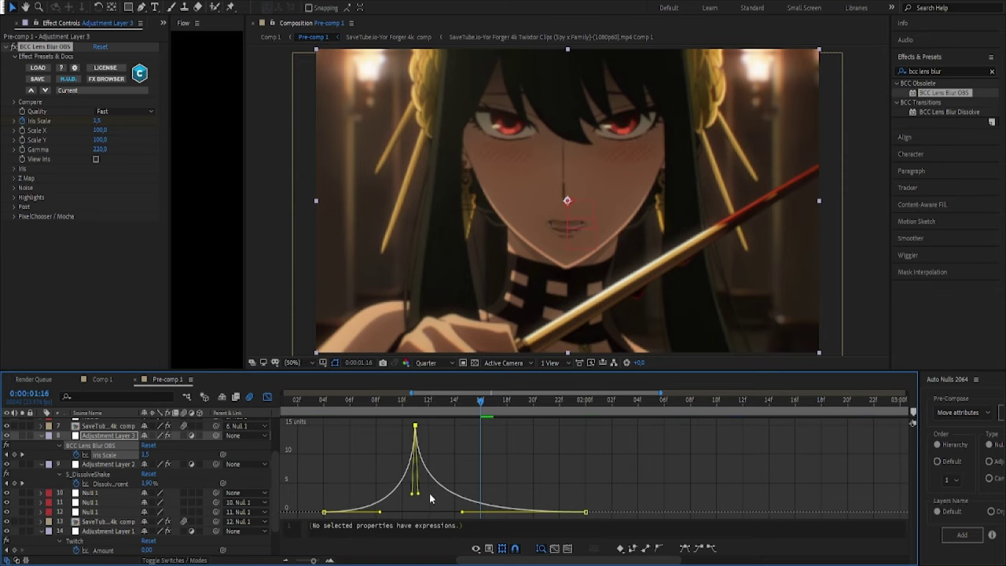
left_click(395, 518)
Scrub around frame 11 to preview the lens blur pulse
left_click(415, 401)
mouse_move(418, 406)
left_mouse_down()
mouse_move(356, 454)
mouse_move(429, 453)
left_mouse_up()
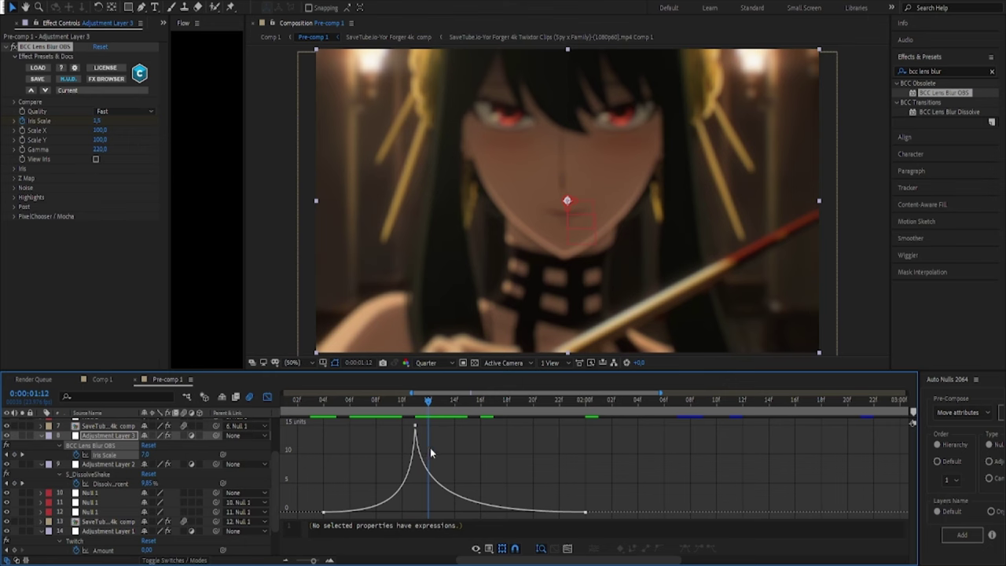
left_click_drag(430, 453, 493, 444)
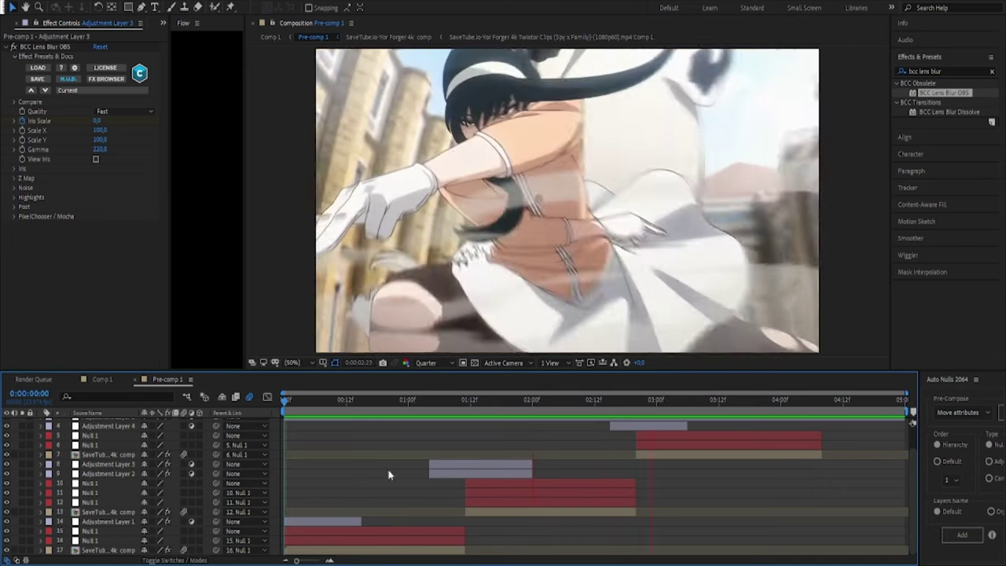
Move the time to 0:00:02:15, where Adjustment Layer 4 begins, and focus the Effects & Presets search
left_click_drag(416, 400, 346, 401)
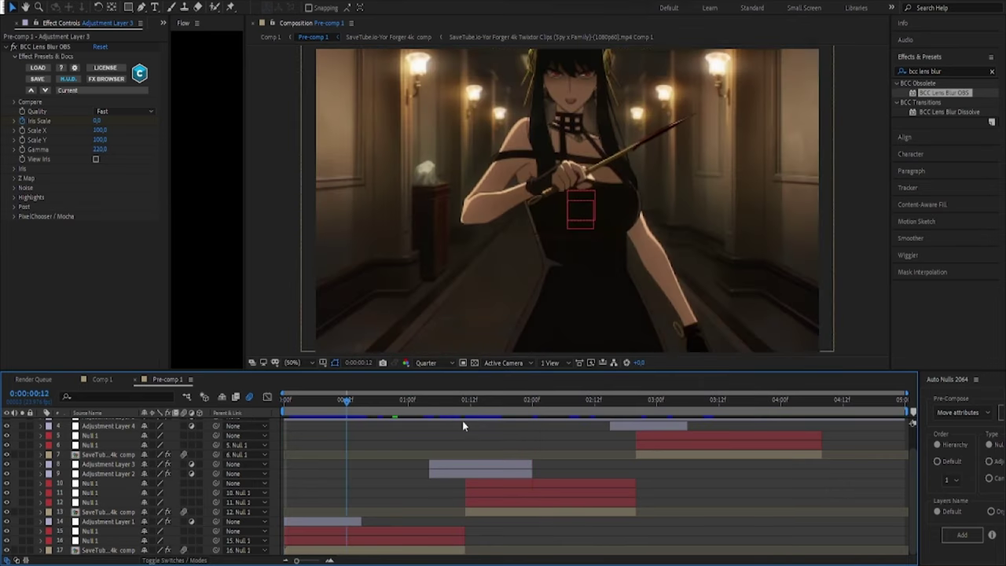
left_click(614, 428)
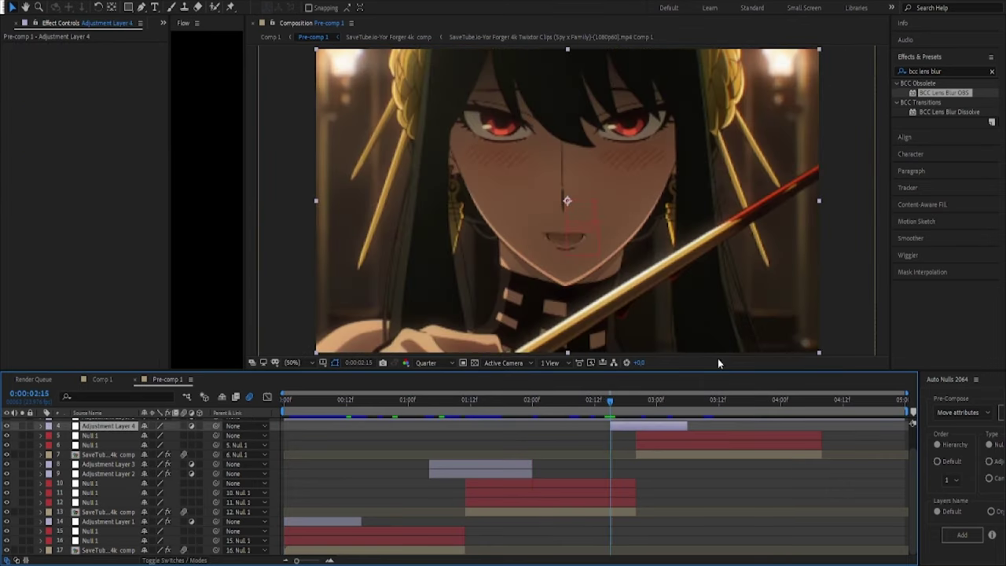
left_click(943, 70)
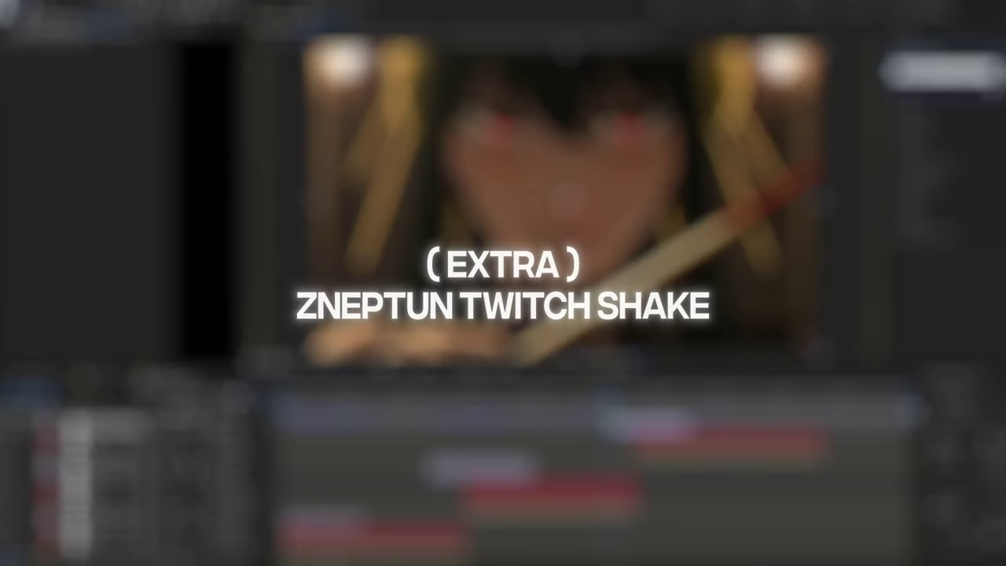
type("twitch")
Apply Video Copilot Twitch to Adjustment Layer 4 and keyframe Amount 100 and speed 25
scroll(933, 220, "down", 5)
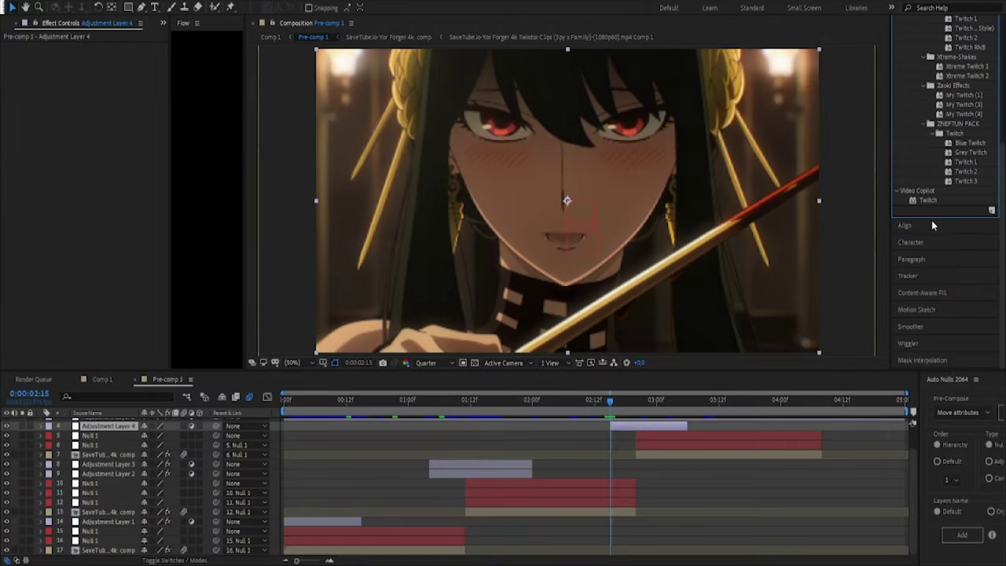
double_click(929, 200)
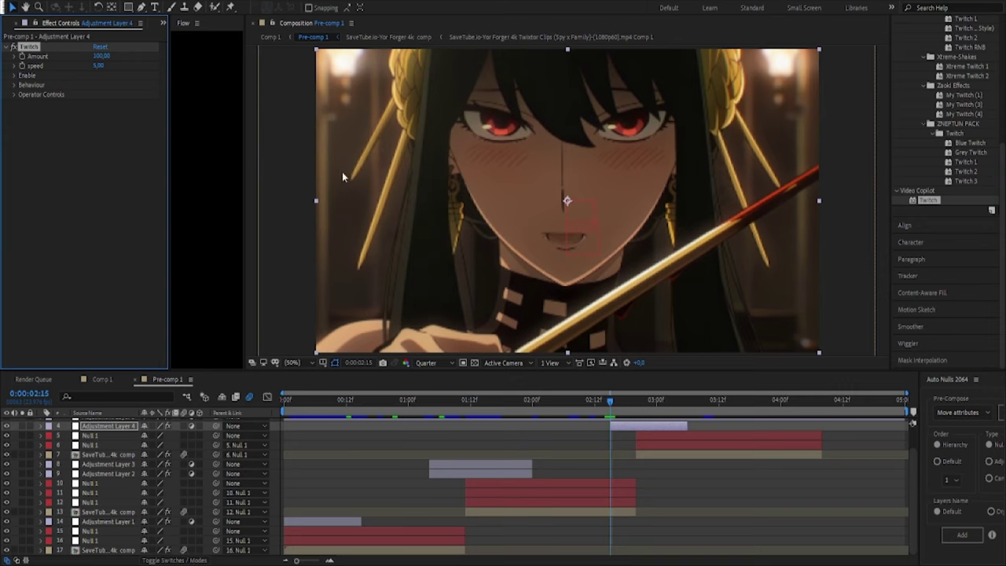
type("5")
left_click(109, 177)
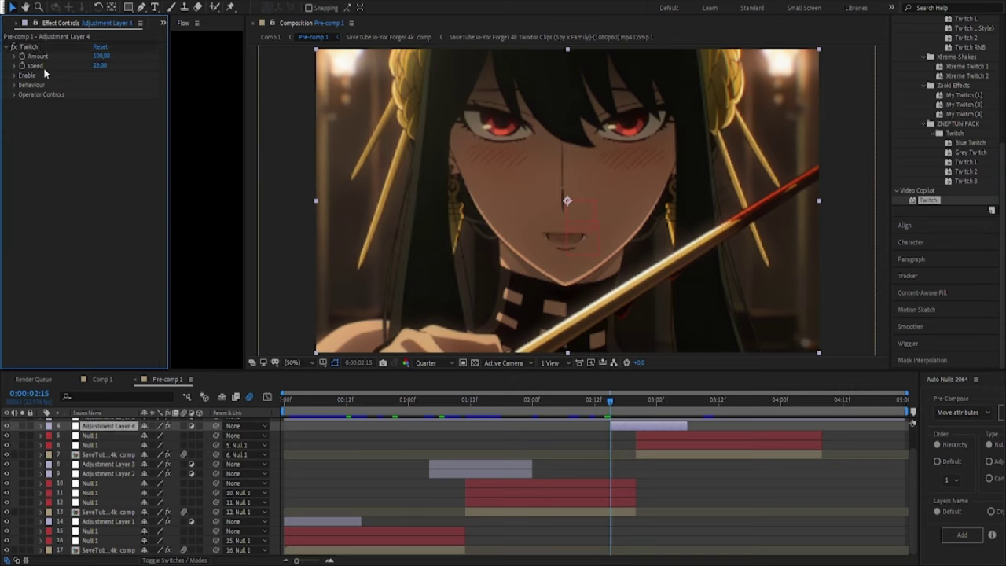
left_click(22, 56)
left_click(23, 65)
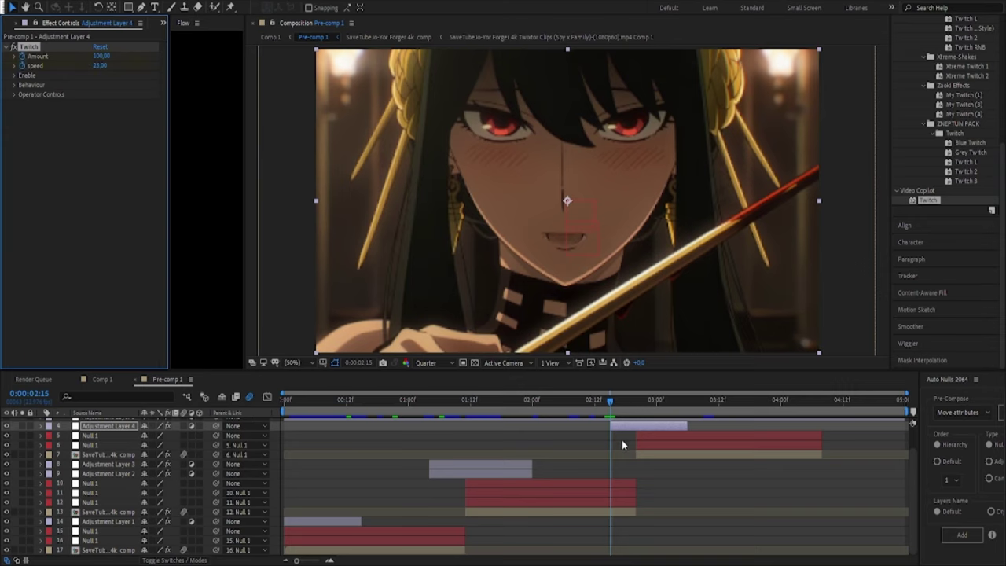
key("u")
left_click_drag(610, 454, 635, 454)
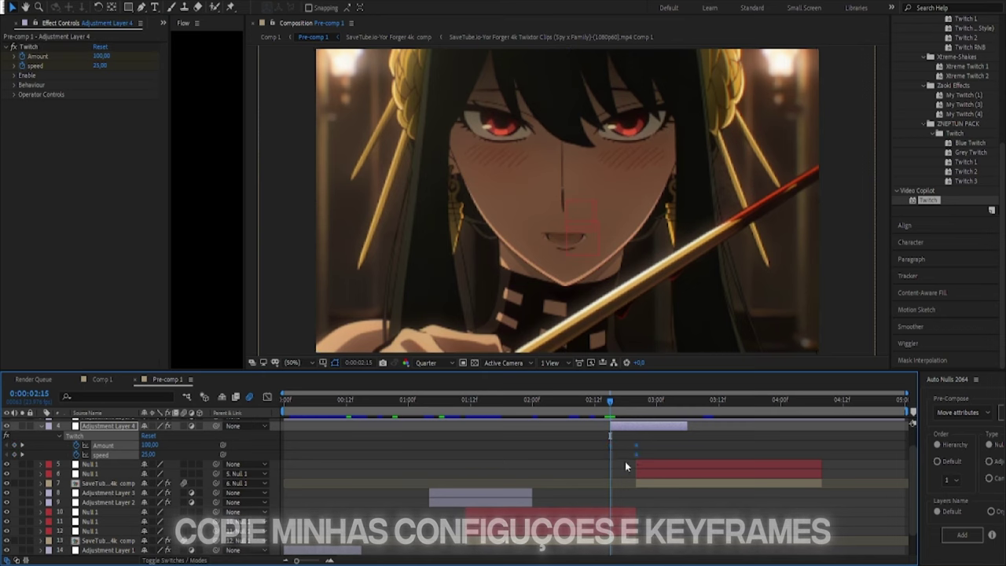
At 0:00:03:06, keyframe both Twitch Amount and speed down to 0
left_click(102, 57)
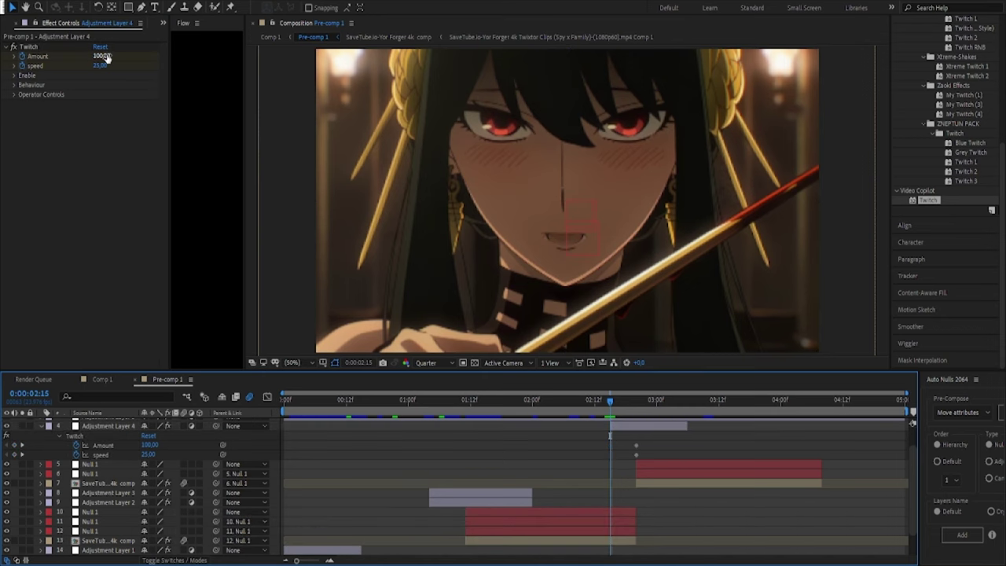
left_click(114, 184)
left_click(686, 401)
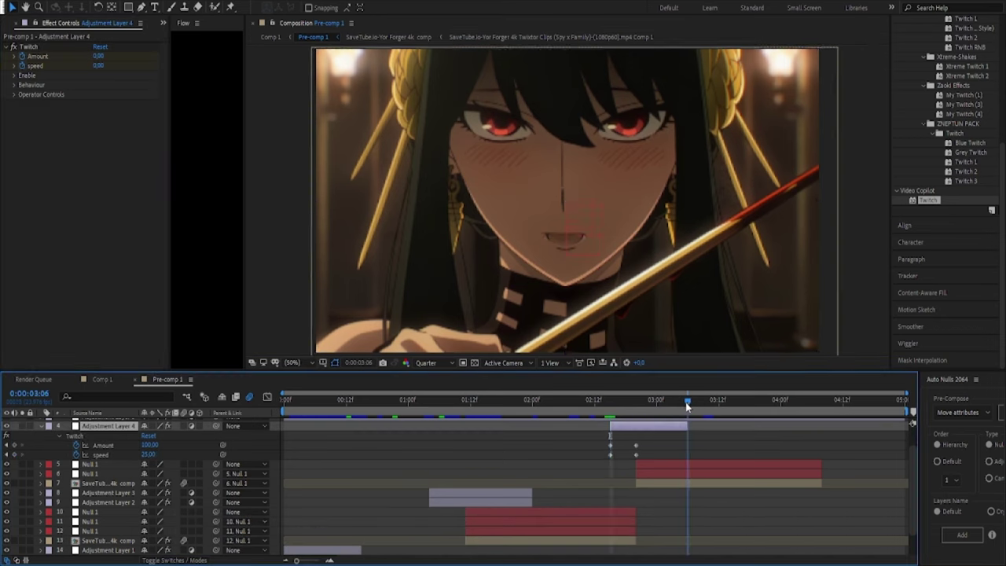
type("0")
key("Return")
left_click(14, 116)
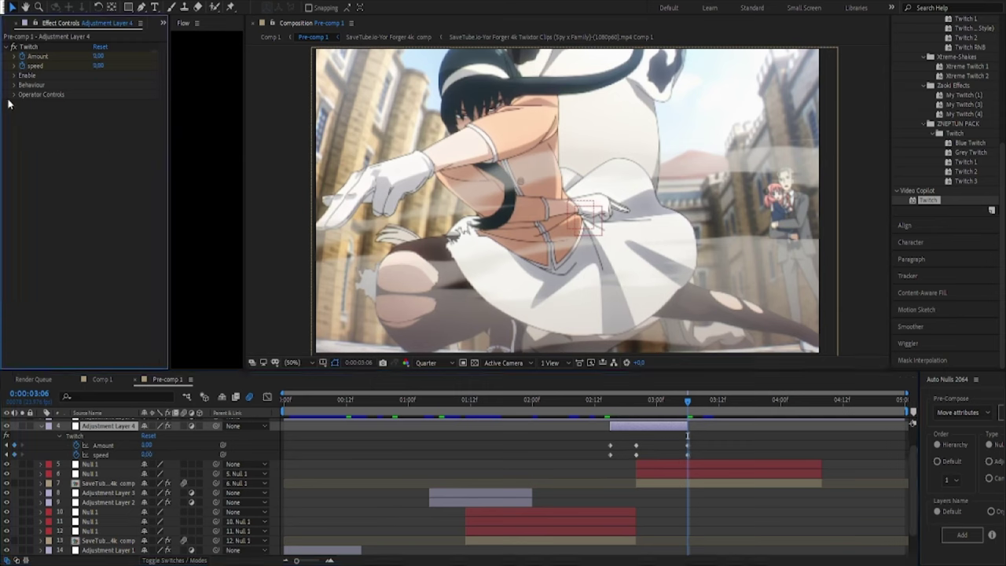
Enable Twitch's Blur, Color and Light and expand their operator controls
left_click(14, 75)
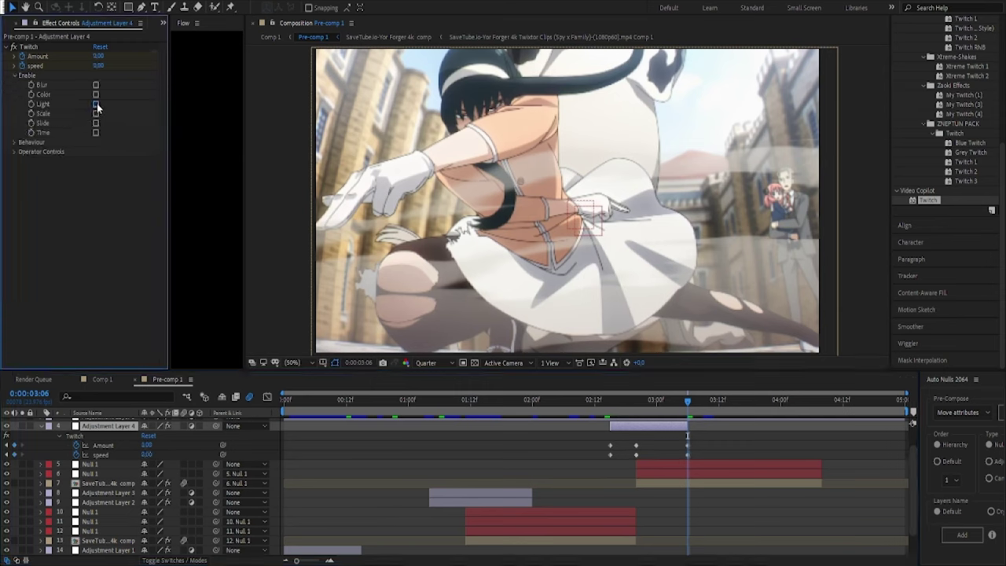
left_click(96, 104)
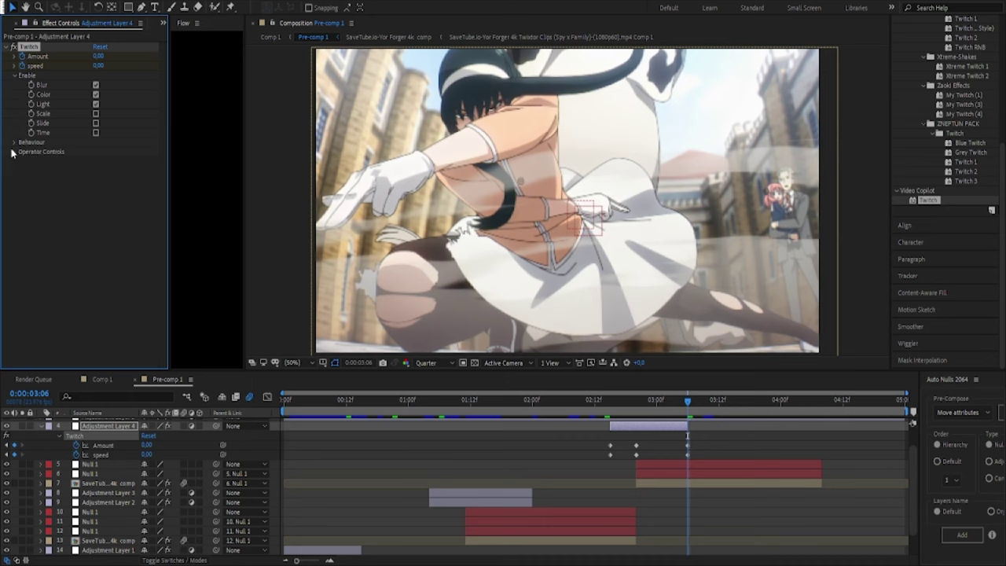
left_click(23, 181)
key("j")
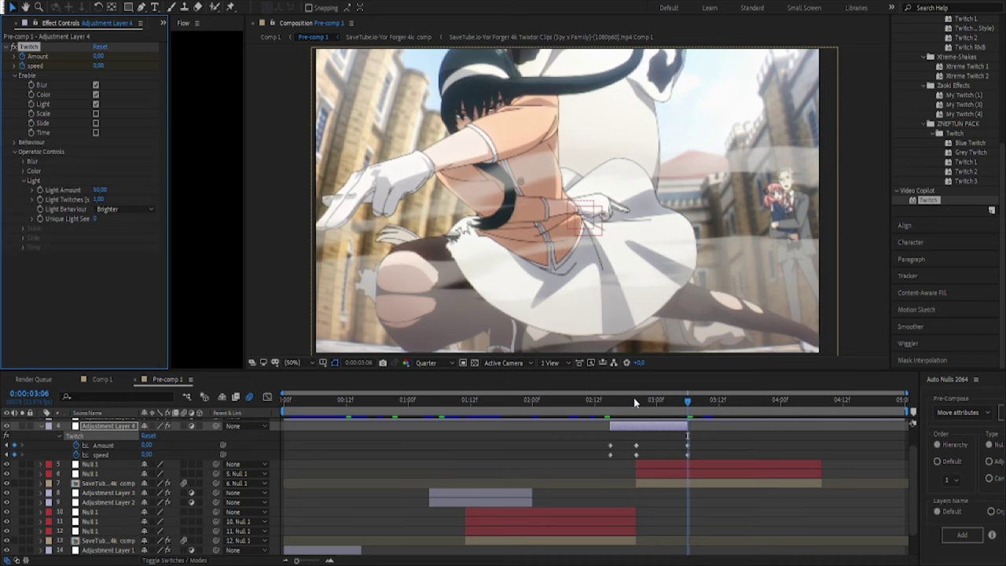
left_click(669, 447)
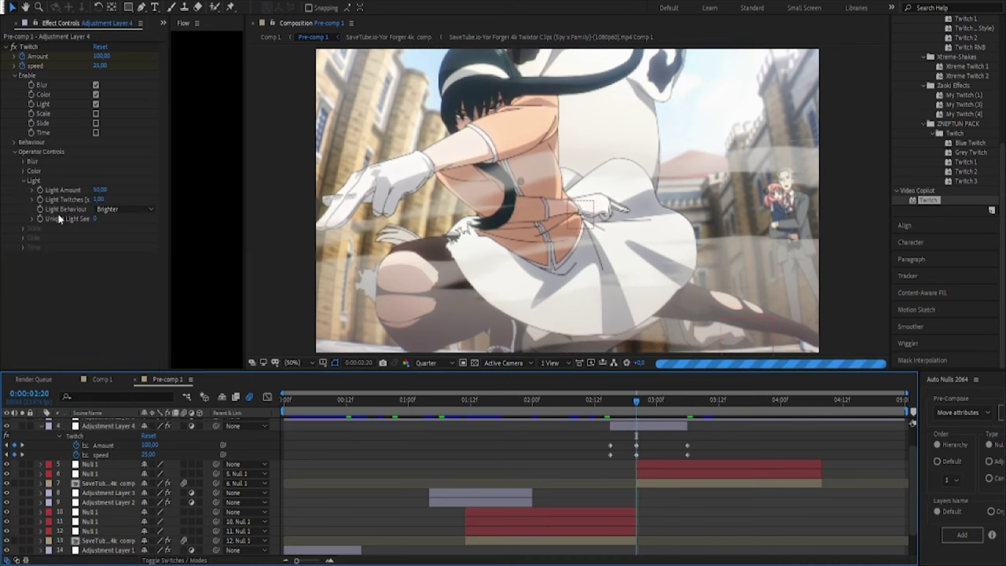
left_click(23, 171)
left_click(23, 161)
scroll(135, 290, "down", 2)
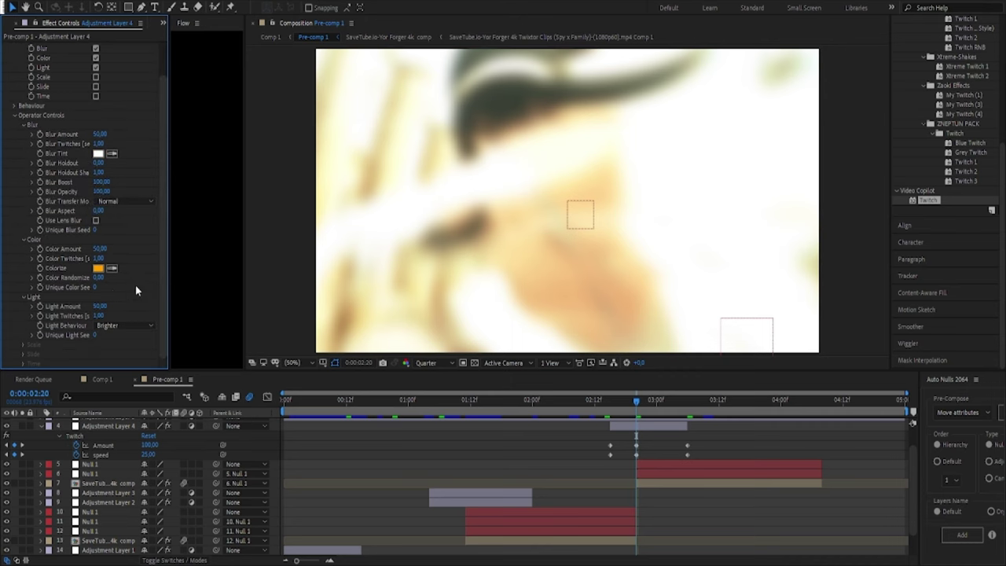
Set Light Amount to 15, Color Amount to 25 and Blur Amount to 25
left_click_drag(99, 307, 91, 313)
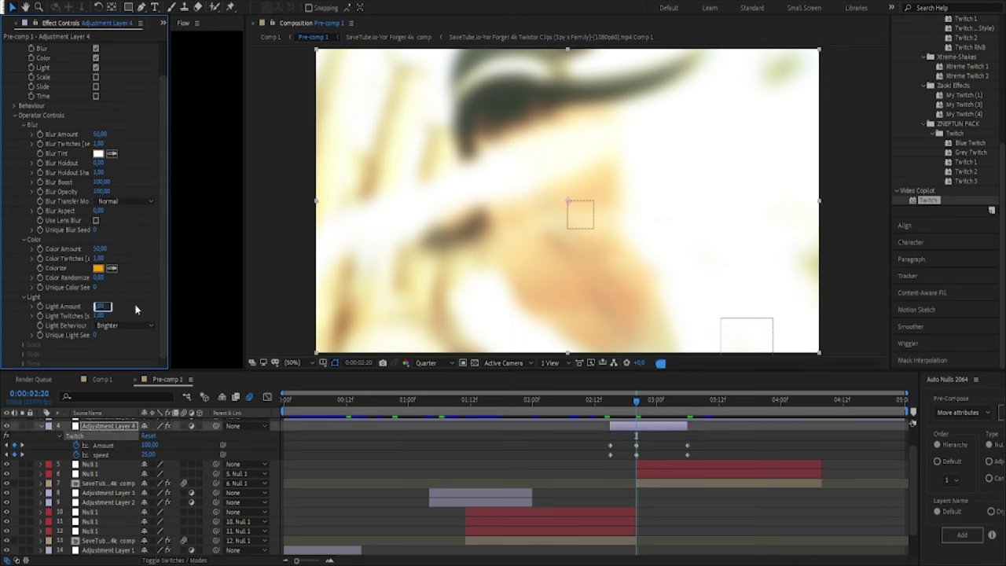
type("15")
key("Return")
left_click(99, 248)
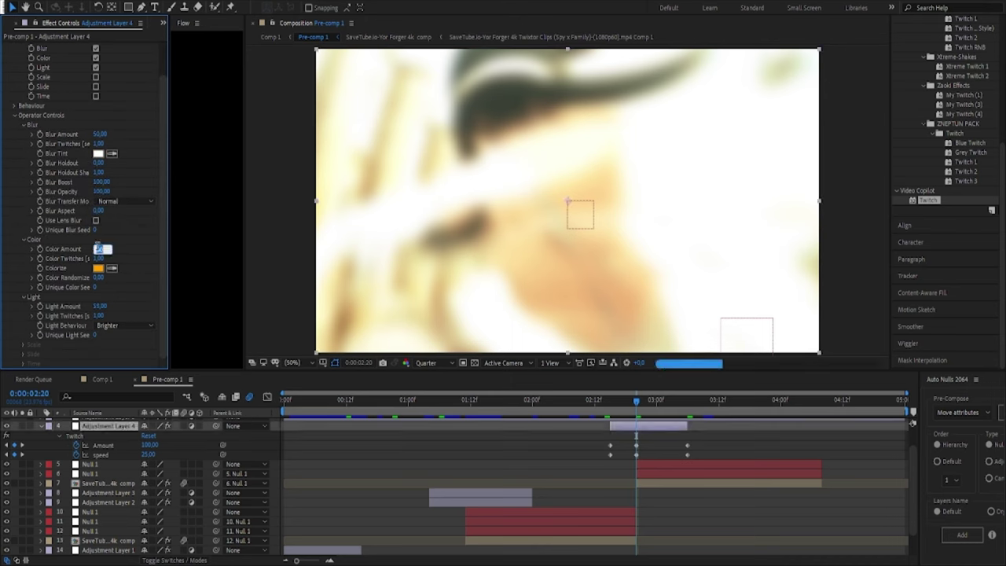
type("25")
key("Return")
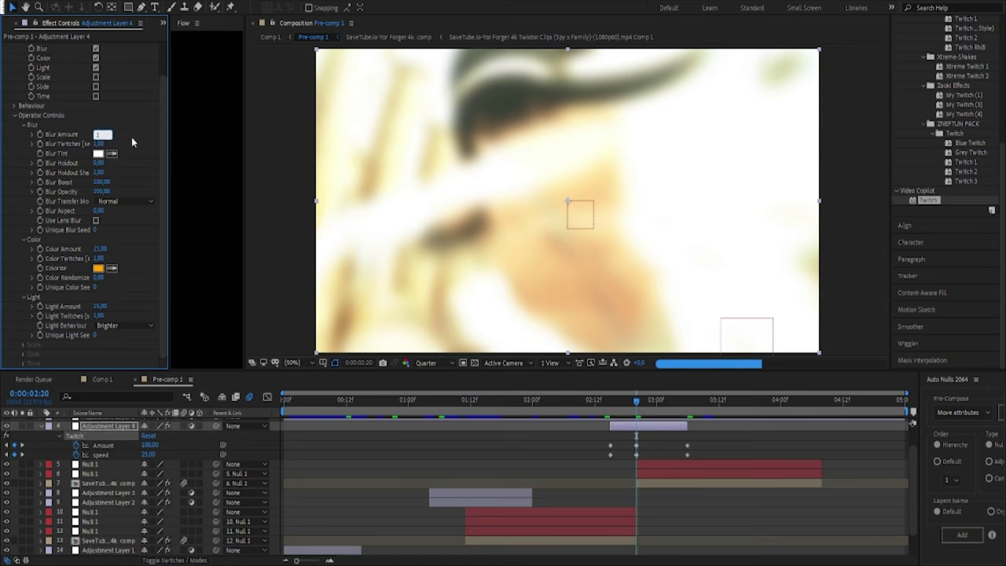
type("5")
key("Return")
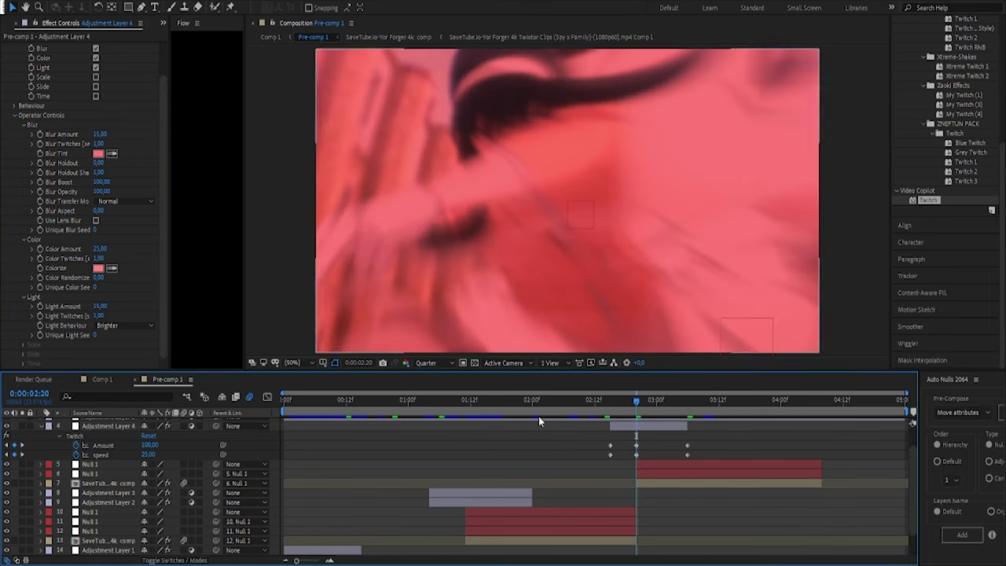
Pick a pink Blur Tint colour for Twitch
left_click(97, 158)
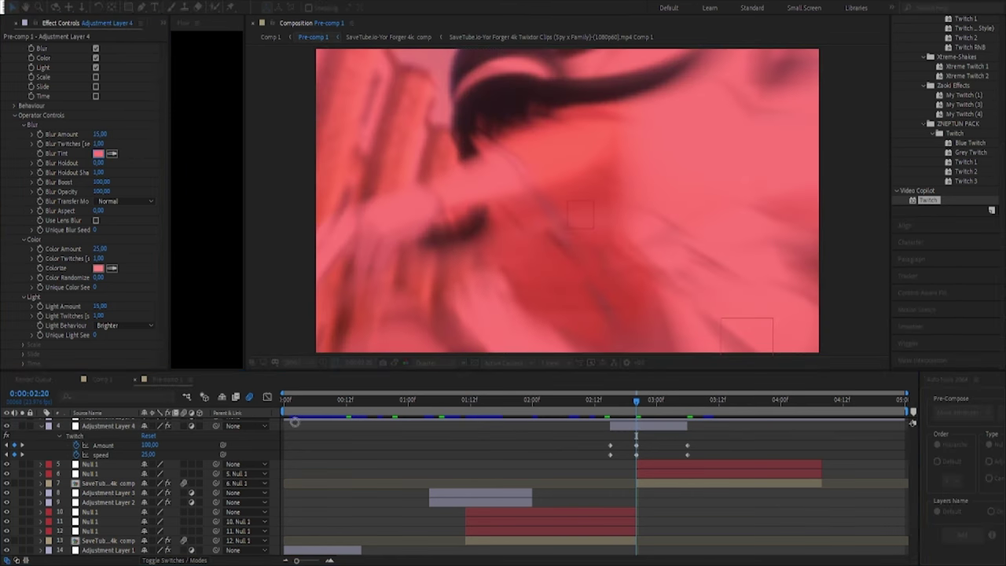
key("Escape")
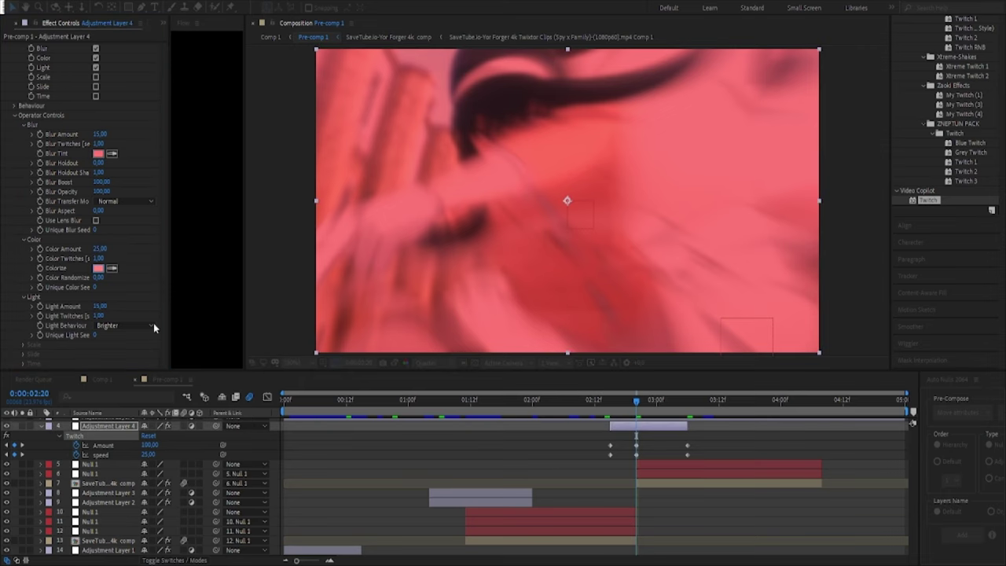
left_click(97, 156)
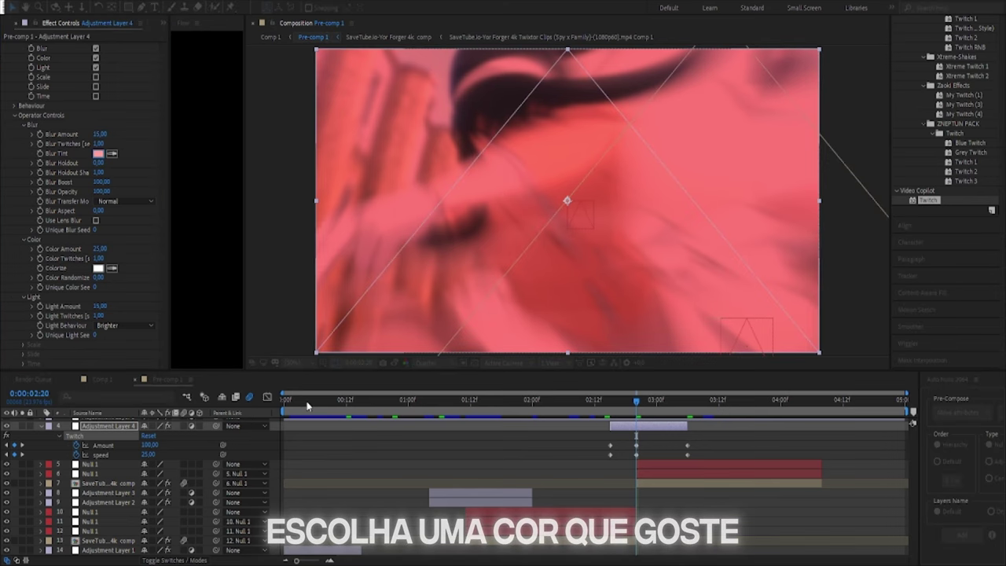
key("Return")
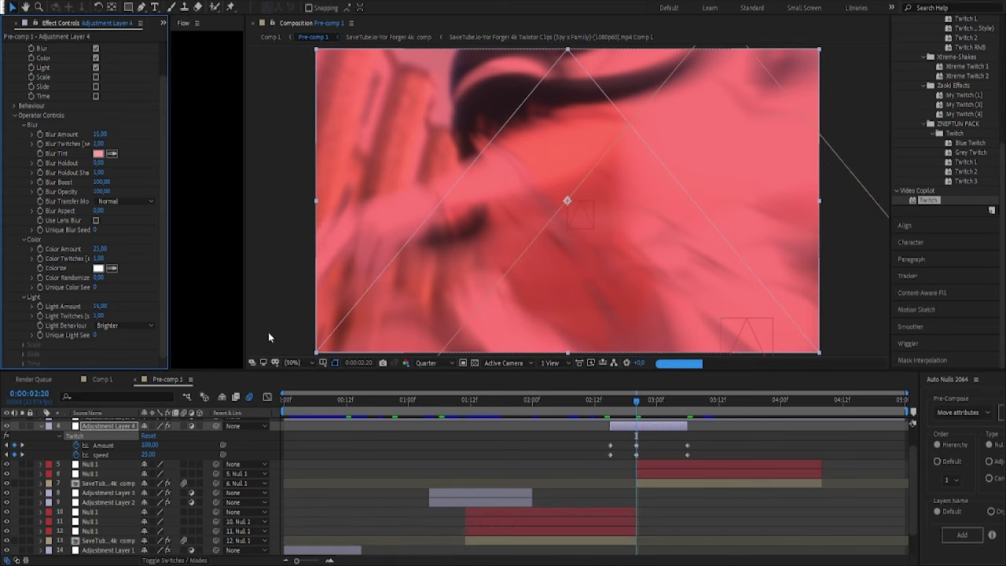
left_click(98, 155)
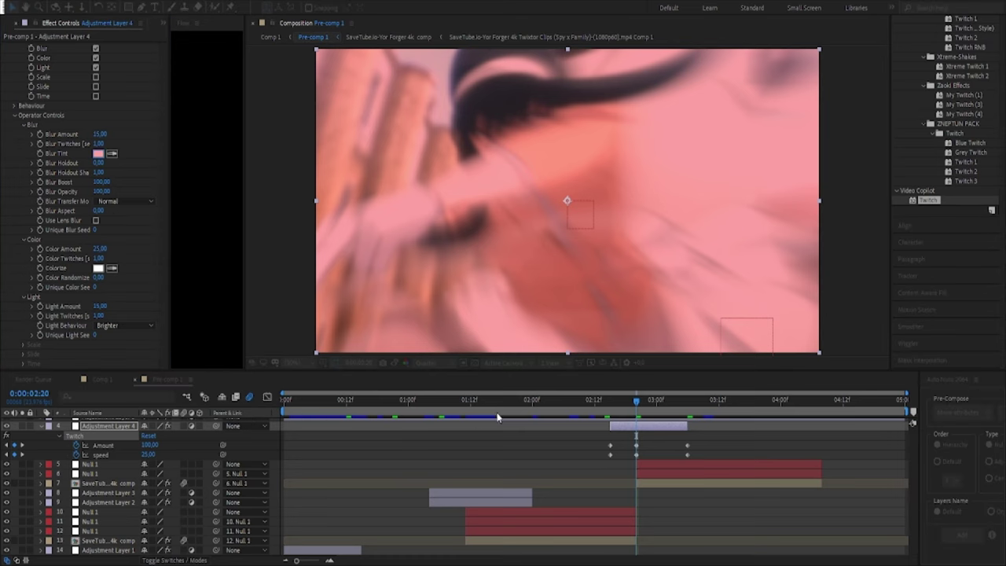
key("Return")
Apply Easy Ease to the Twitch Amount and speed keyframes
left_click_drag(662, 435, 573, 463)
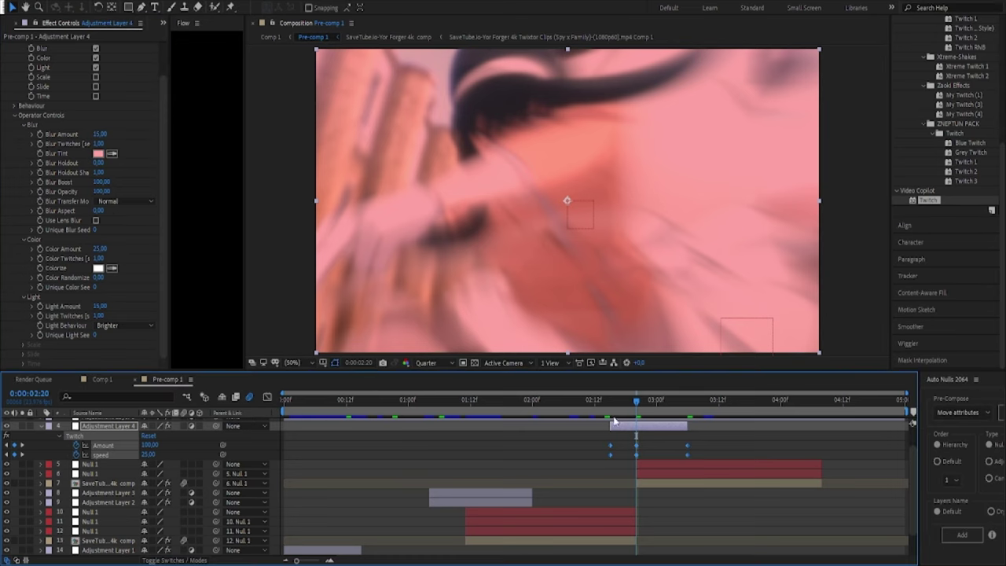
key("F9")
left_click(664, 399)
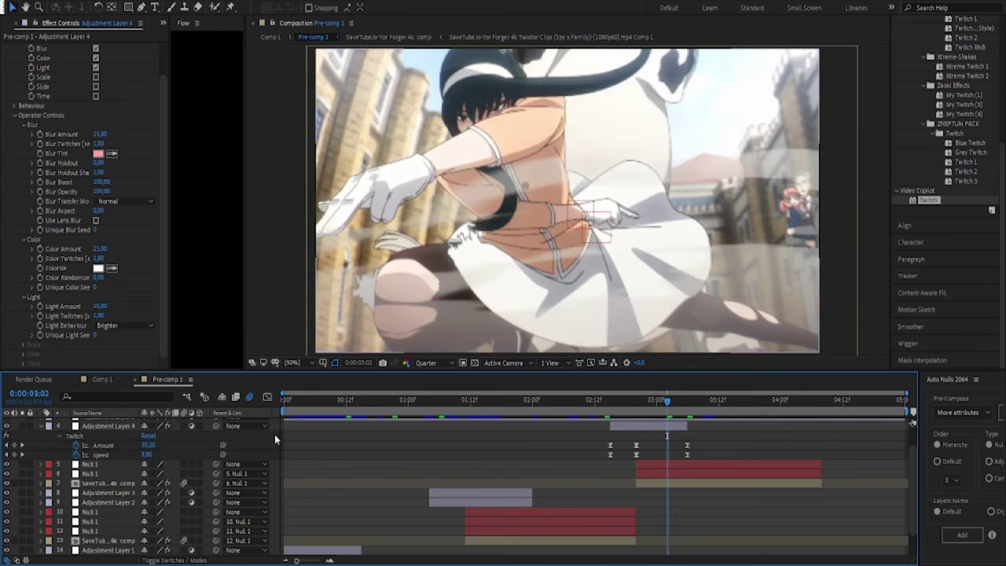
left_click(101, 445)
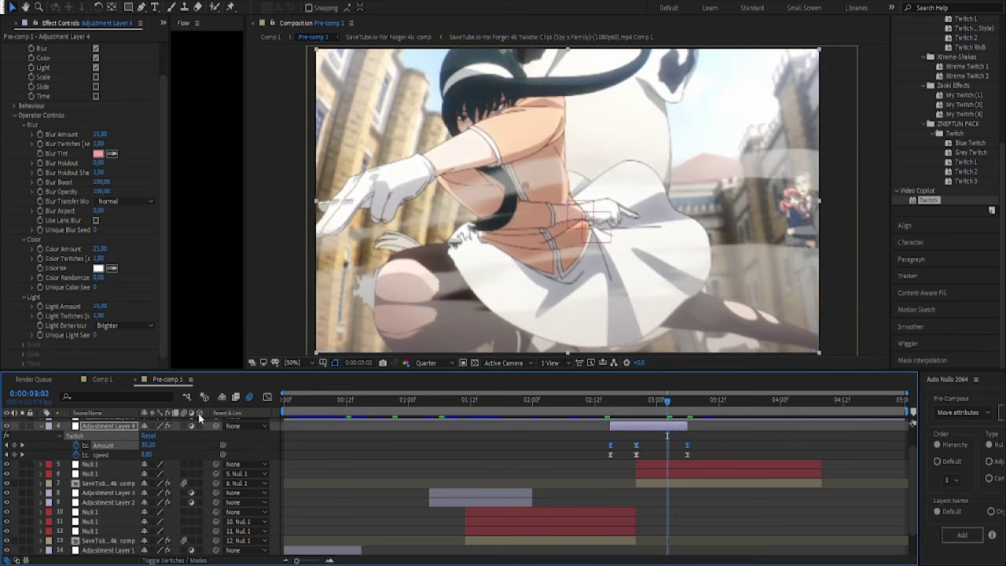
In the Graph Editor, shape the Amount curve into a steep peak with a long falling tail
left_click(267, 397)
key("equal")
key("equal")
key("equal")
left_click_drag(393, 441, 526, 528)
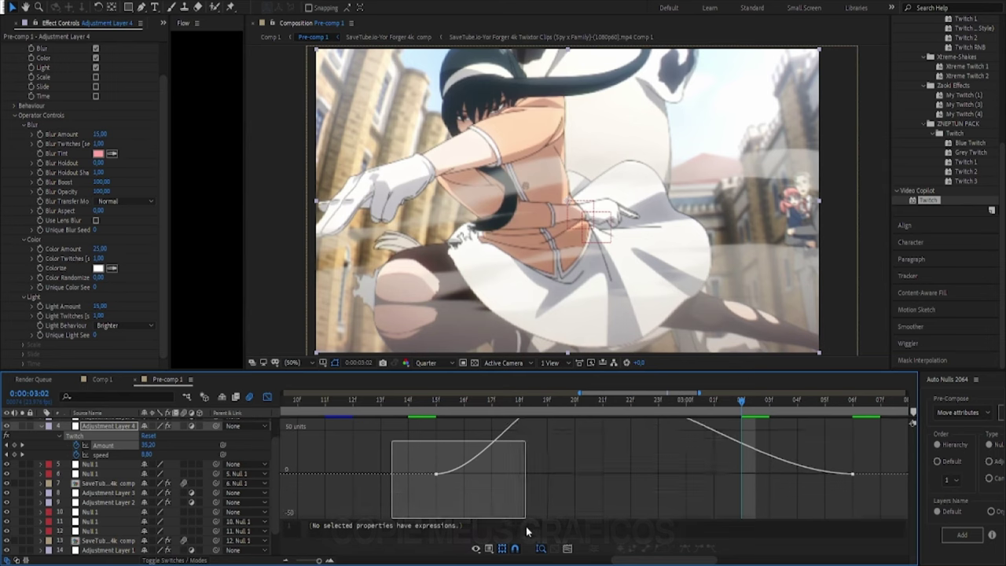
left_click_drag(529, 426, 568, 485)
left_click_drag(527, 513, 538, 513)
left_click(595, 428)
left_click_drag(668, 425, 581, 495)
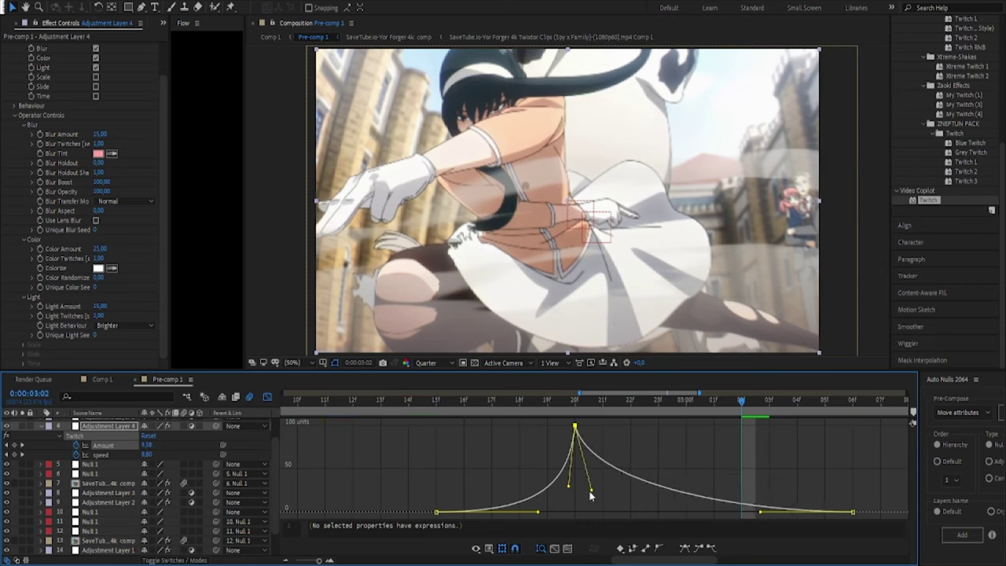
left_click_drag(762, 513, 635, 515)
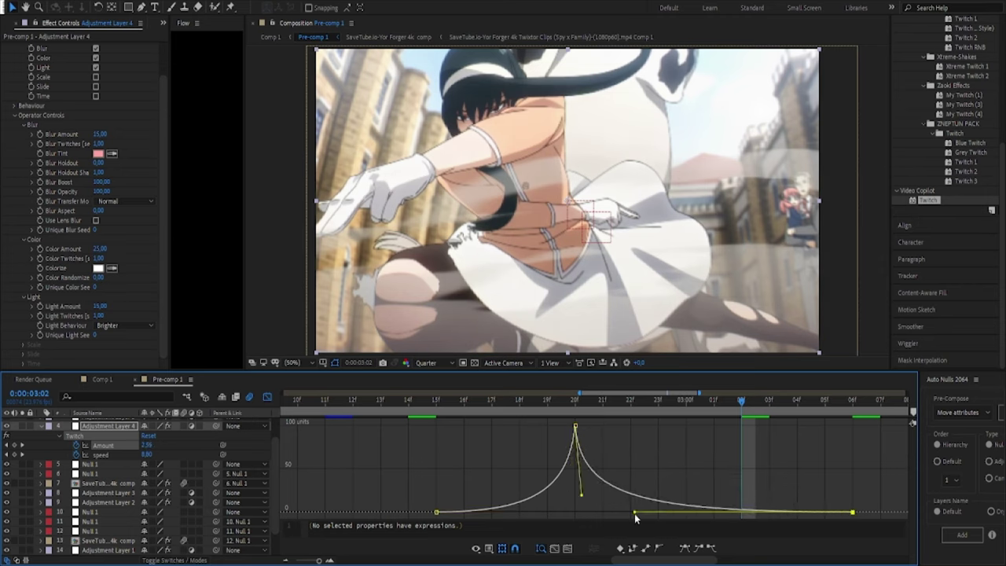
left_click(575, 431)
Ease the speed keyframes and shape the speed curve into a sharp spike at 0:00:02:20
left_click(100, 454)
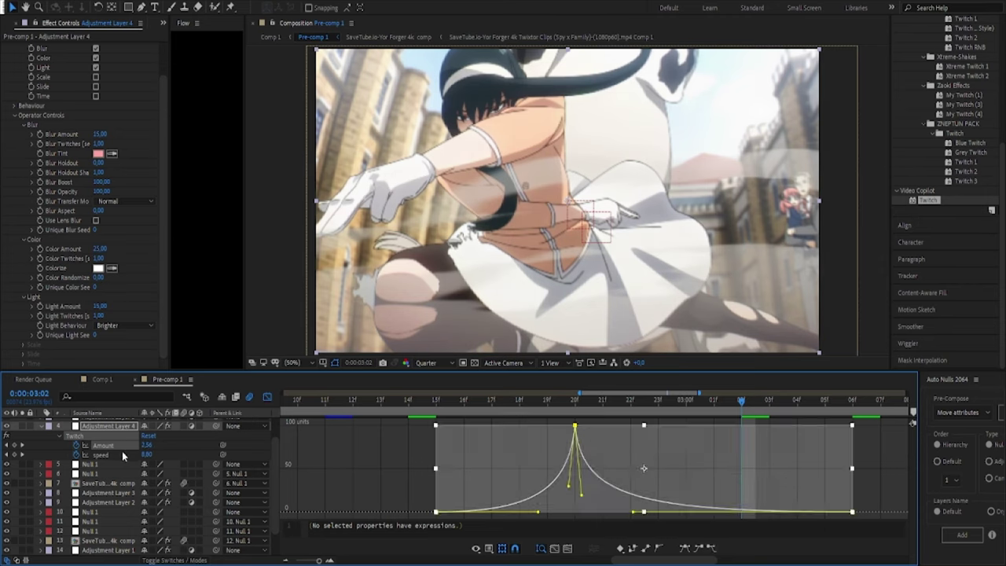
key("F9")
left_click_drag(761, 512, 667, 514)
left_click_drag(667, 425, 521, 497)
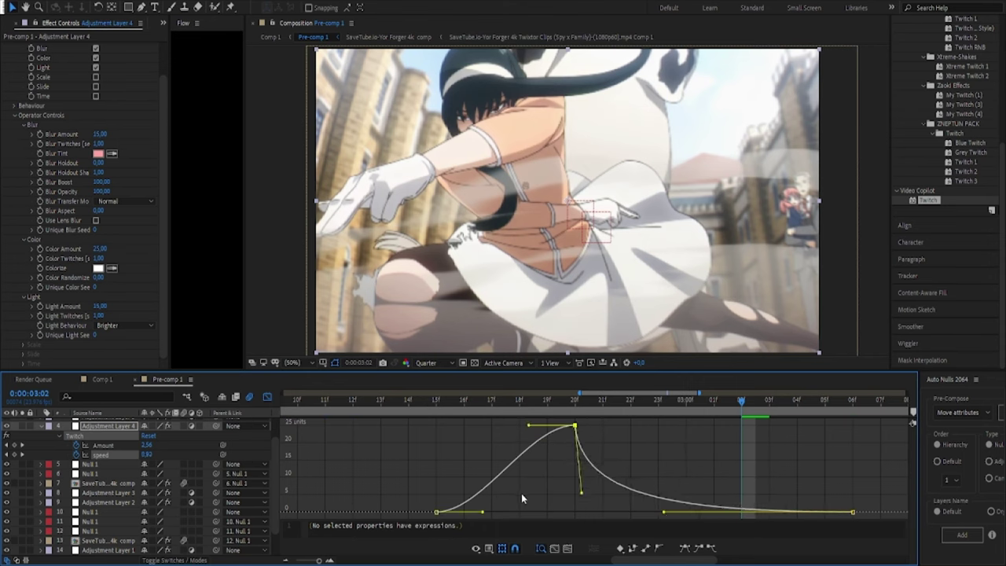
mouse_move(437, 511)
left_mouse_down()
mouse_move(544, 512)
mouse_move(529, 512)
left_mouse_up()
mouse_move(529, 427)
left_mouse_down()
mouse_move(568, 500)
mouse_move(541, 512)
left_mouse_up()
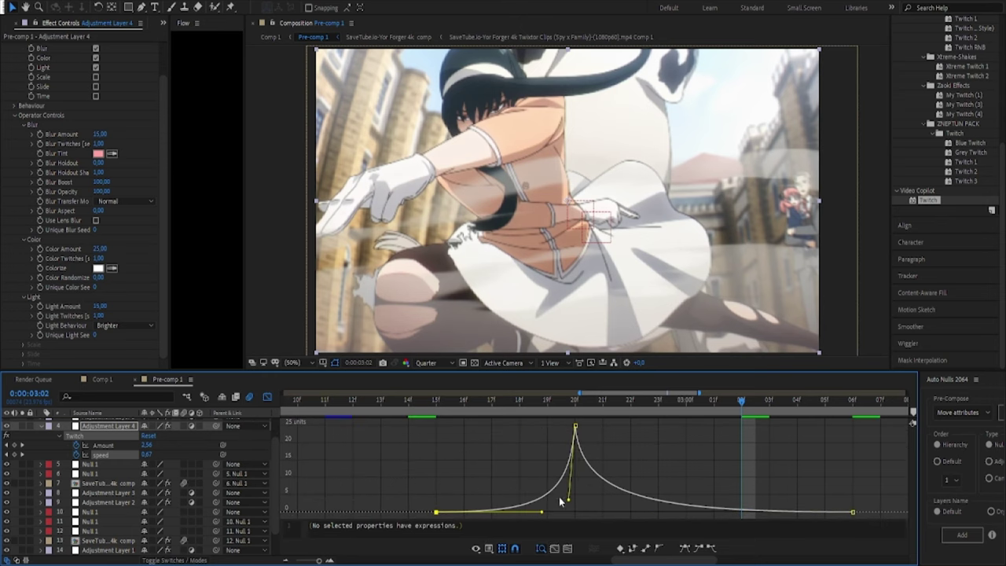
left_click_drag(513, 405, 575, 435)
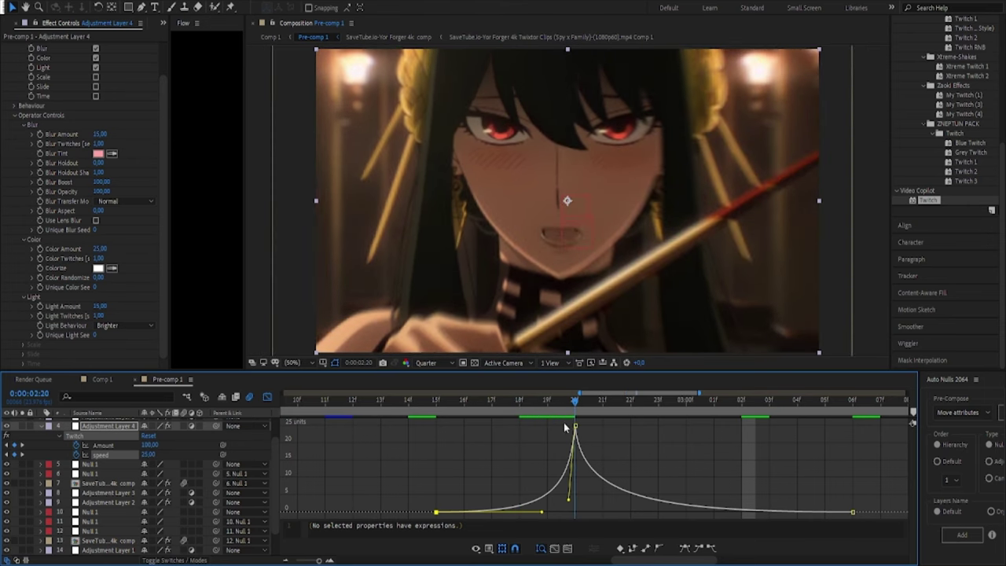
left_click_drag(576, 435, 607, 462)
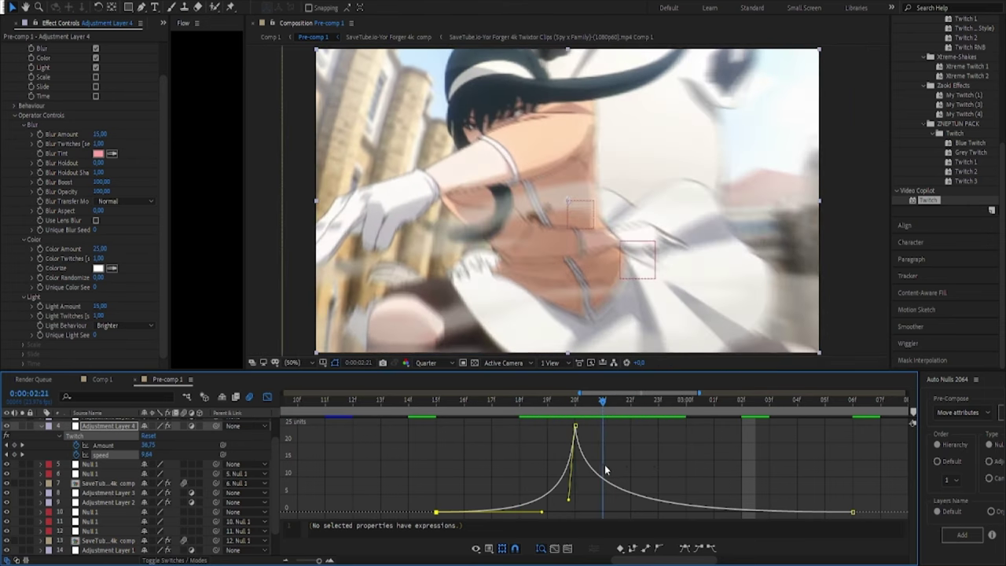
Fine-tune the speed peak handles and decay, preview the shake, and return to layer bars
left_click(557, 452)
mouse_move(854, 512)
left_mouse_down()
mouse_move(631, 505)
mouse_move(667, 512)
left_mouse_up()
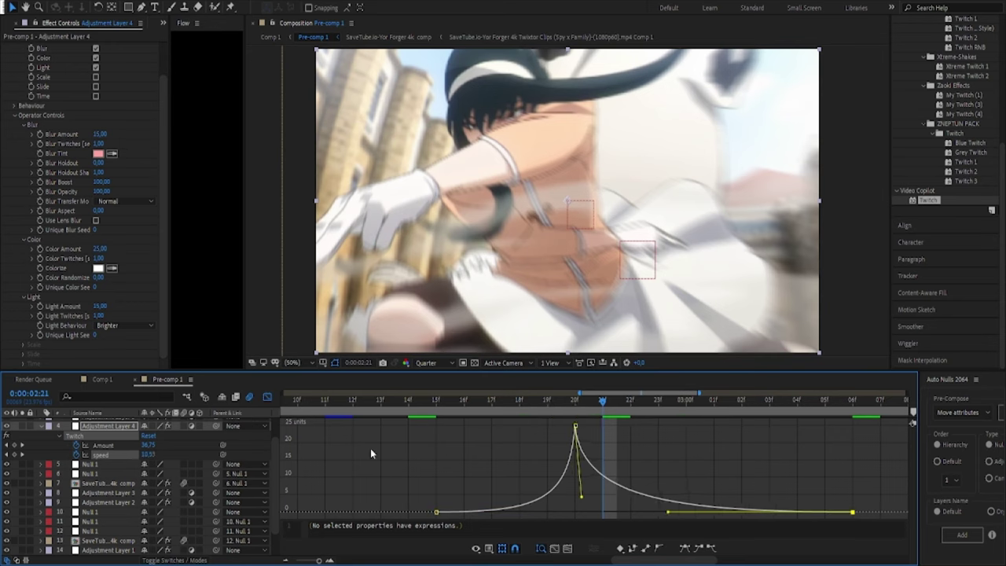
left_click_drag(579, 488, 578, 483)
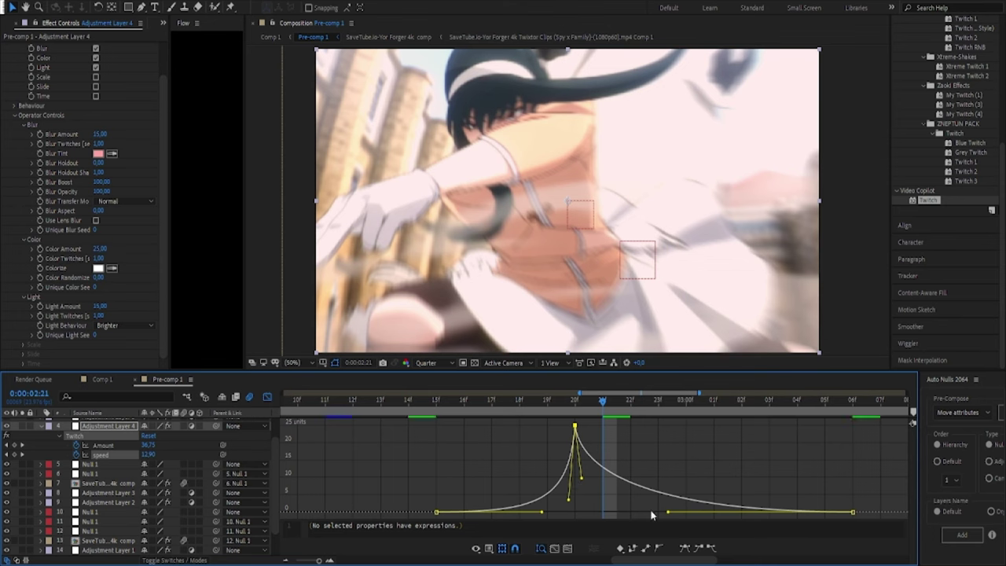
left_click_drag(603, 401, 582, 445)
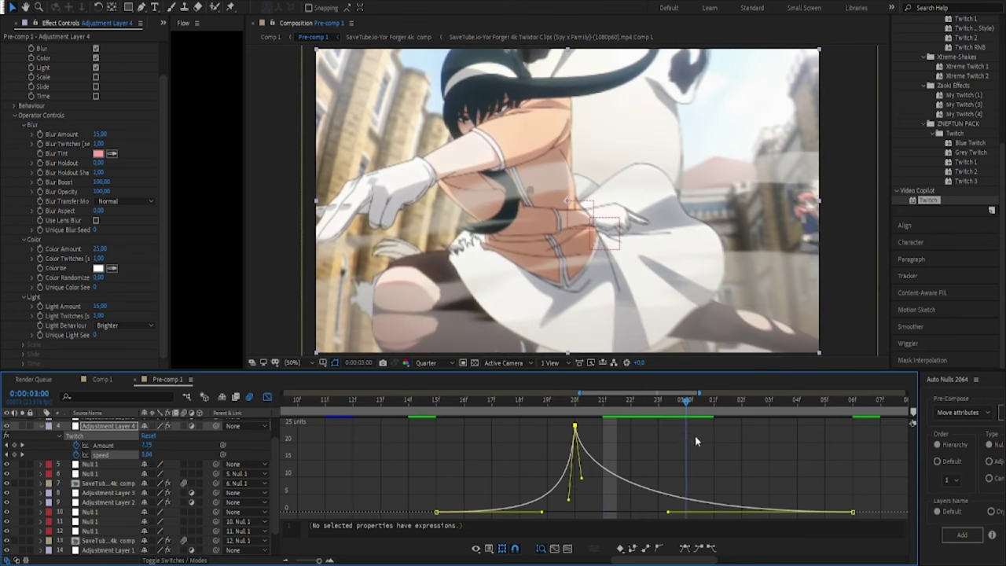
left_click_drag(667, 511, 639, 512)
left_click(630, 446)
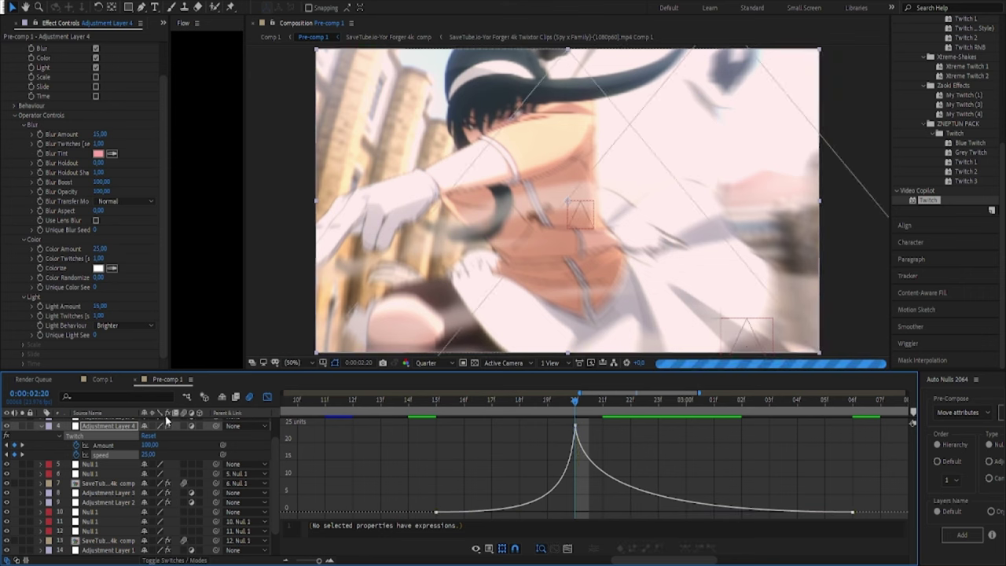
left_click(265, 396)
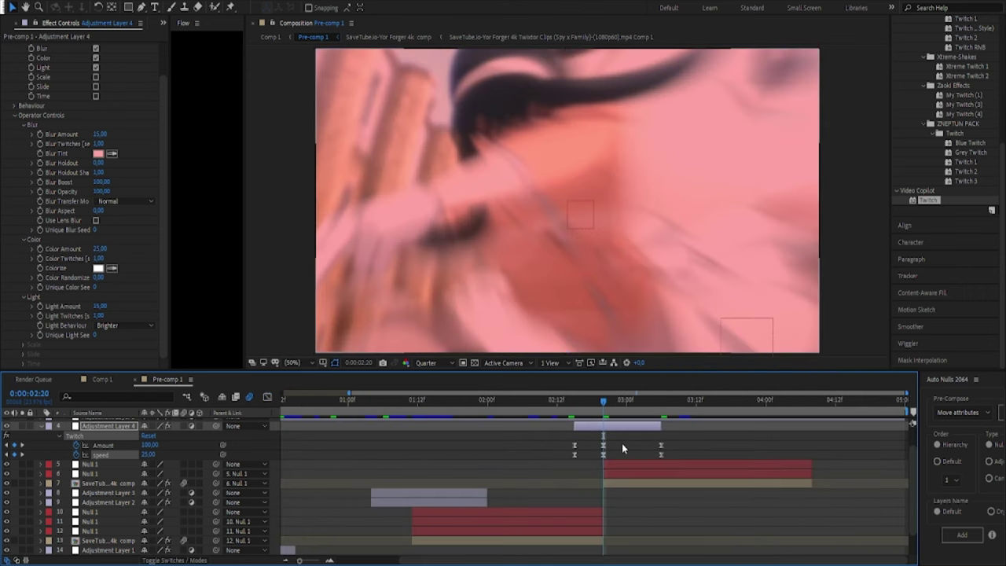
Collapse Blur, Color and Light settings and enable Twitch's Slide with its controls expanded
left_click(673, 399)
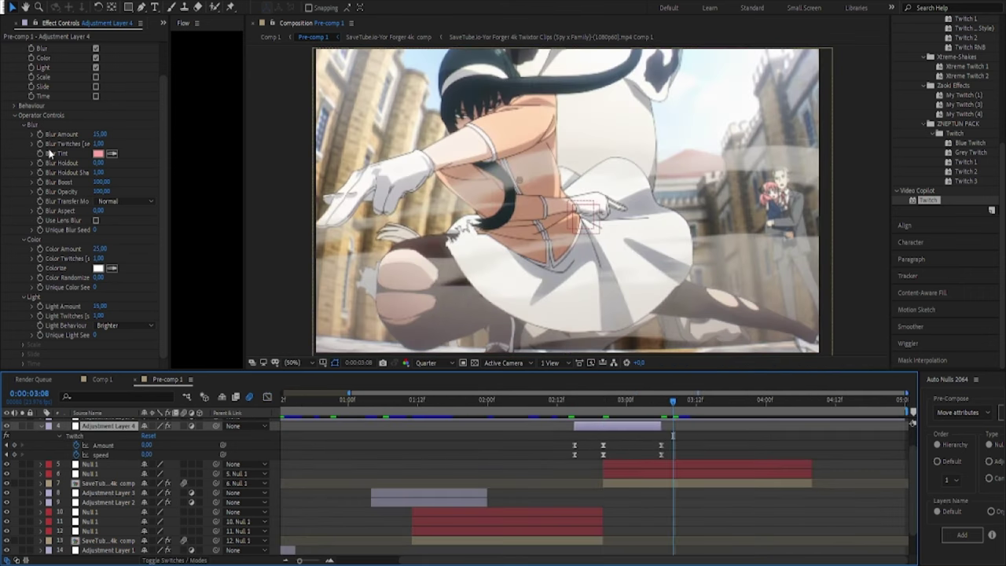
scroll(50, 153, "up", 2)
left_click(15, 152, "ctrl")
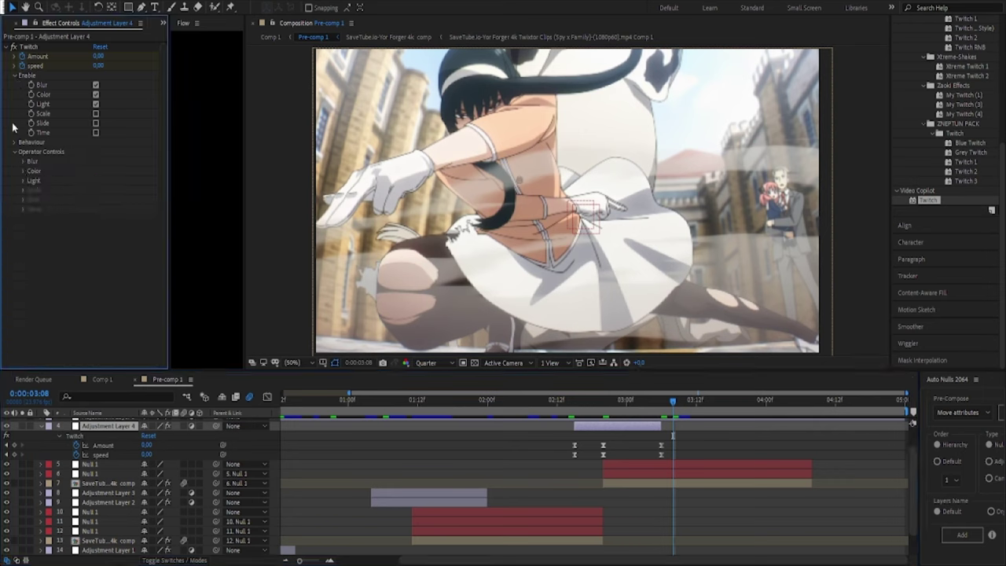
left_click(95, 123)
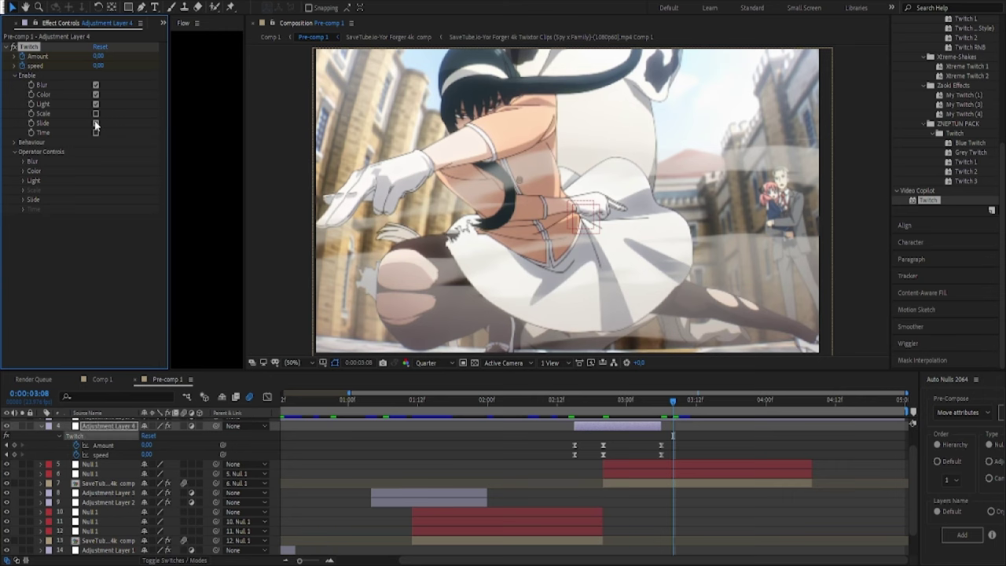
left_click(23, 200)
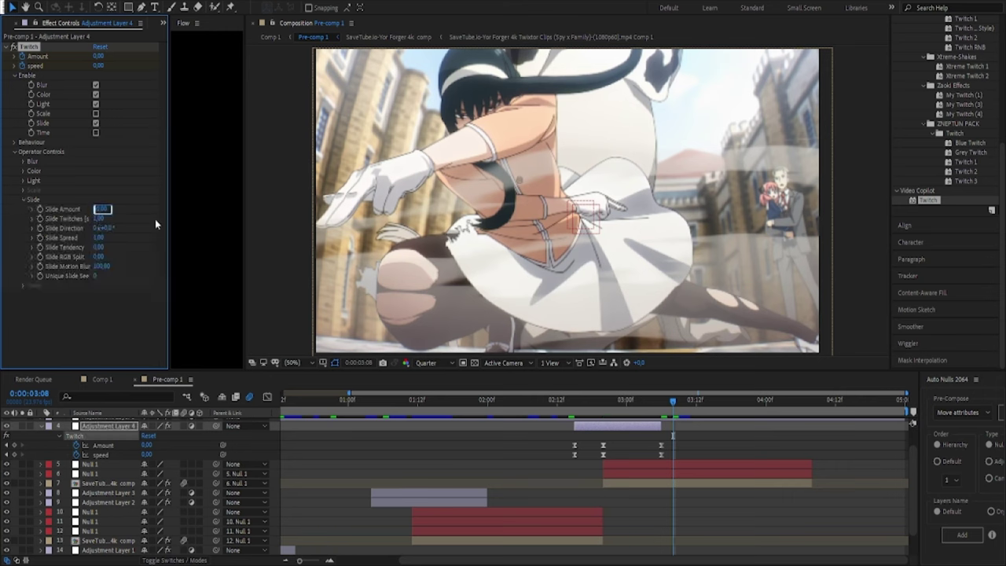
Set Slide Amount to 45 and lower Slide Twitches to 0,5
type("45")
key("Return")
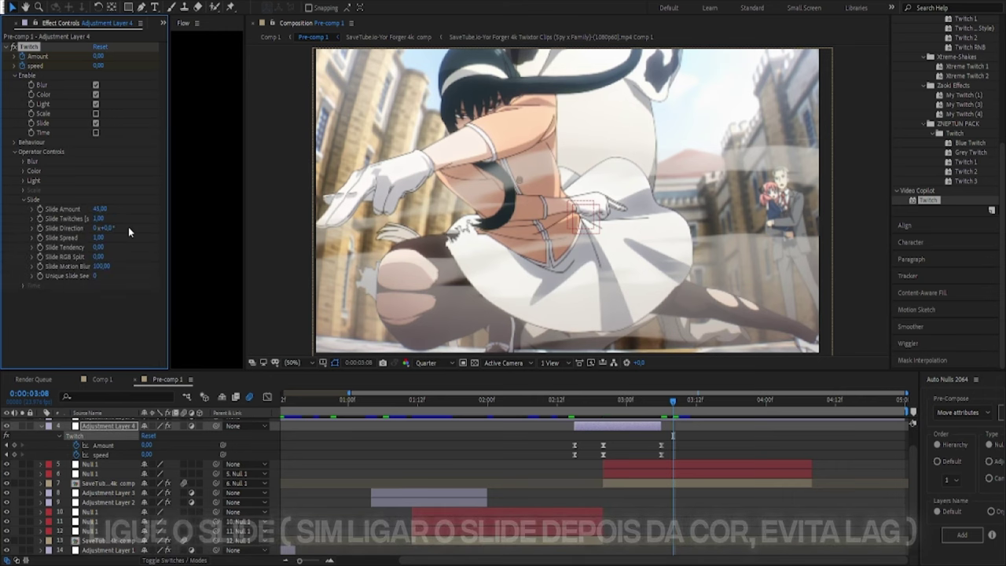
left_click(98, 218)
type("0,5")
key("Return")
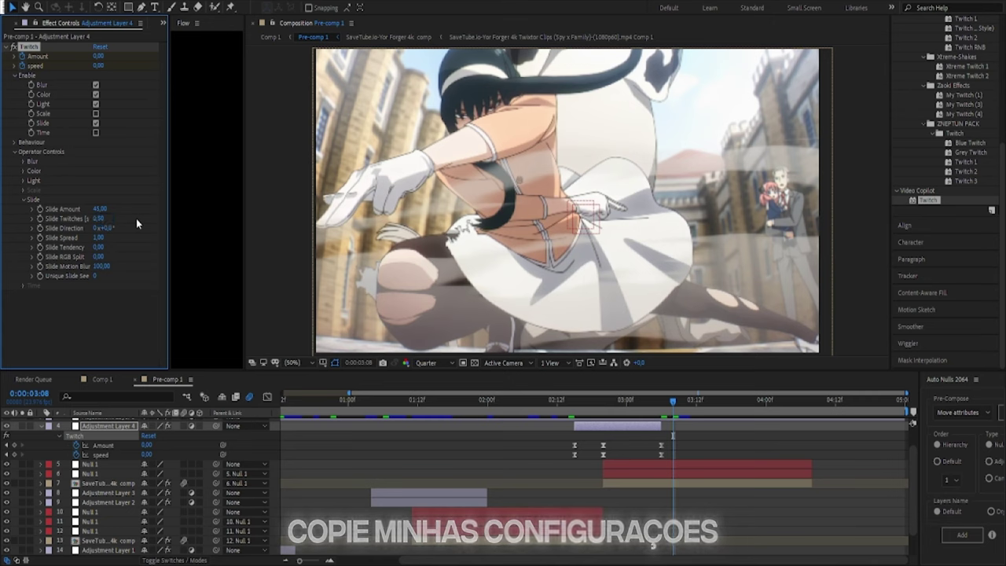
left_click(98, 219)
type("0,8")
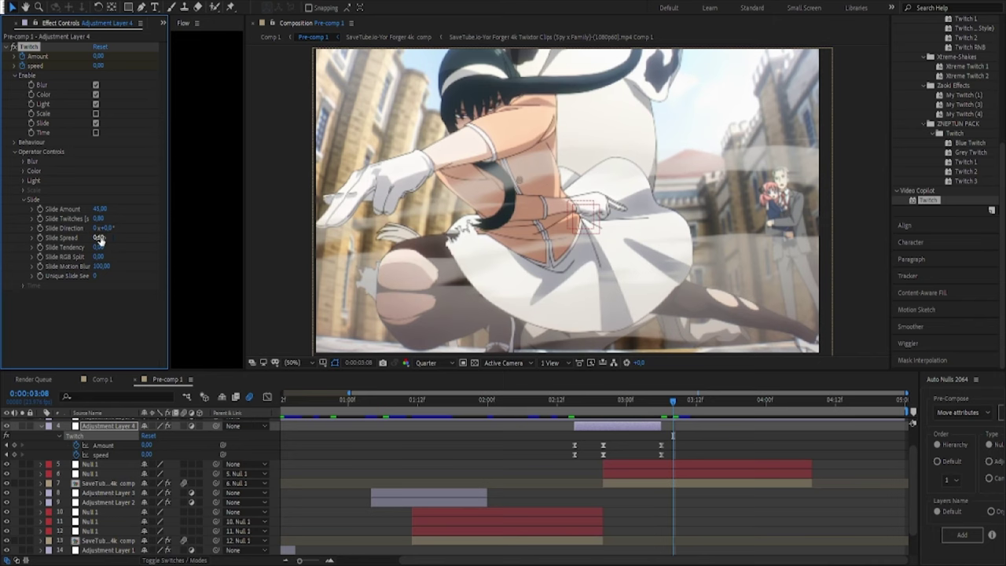
Adjust Twitch Slide Spread while checking the render around 0:00:02:23
mouse_move(607, 410)
left_mouse_down()
mouse_move(620, 415)
mouse_move(604, 404)
mouse_move(561, 434)
mouse_move(603, 442)
left_mouse_up()
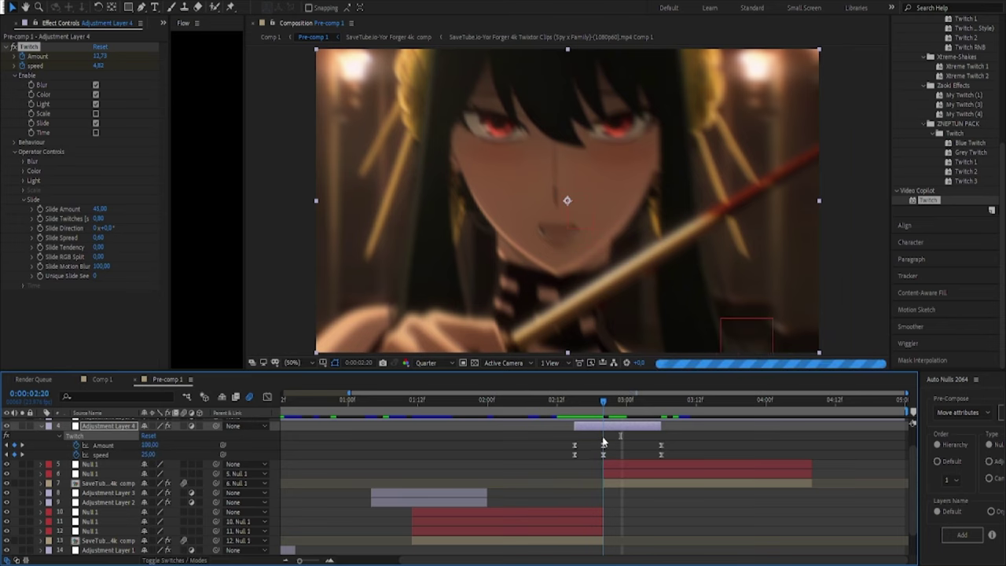
left_click(283, 349)
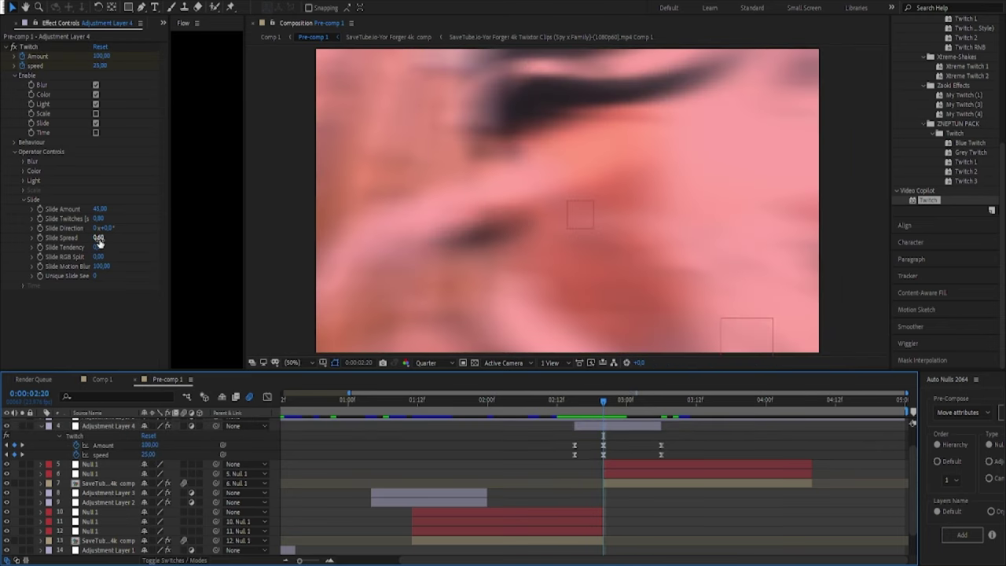
left_click(98, 237)
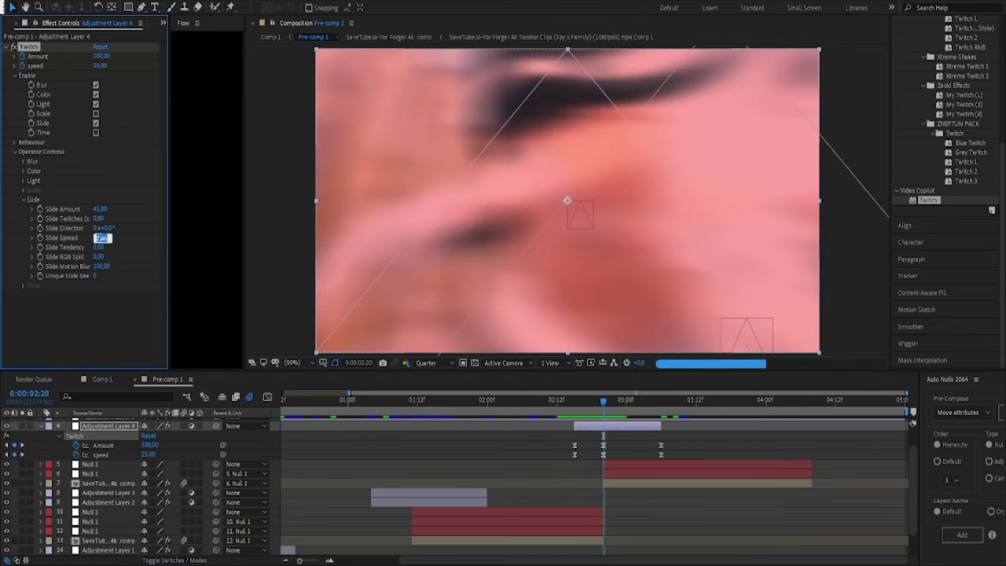
type("0")
key("Return")
left_click(314, 311)
key("Page_Down")
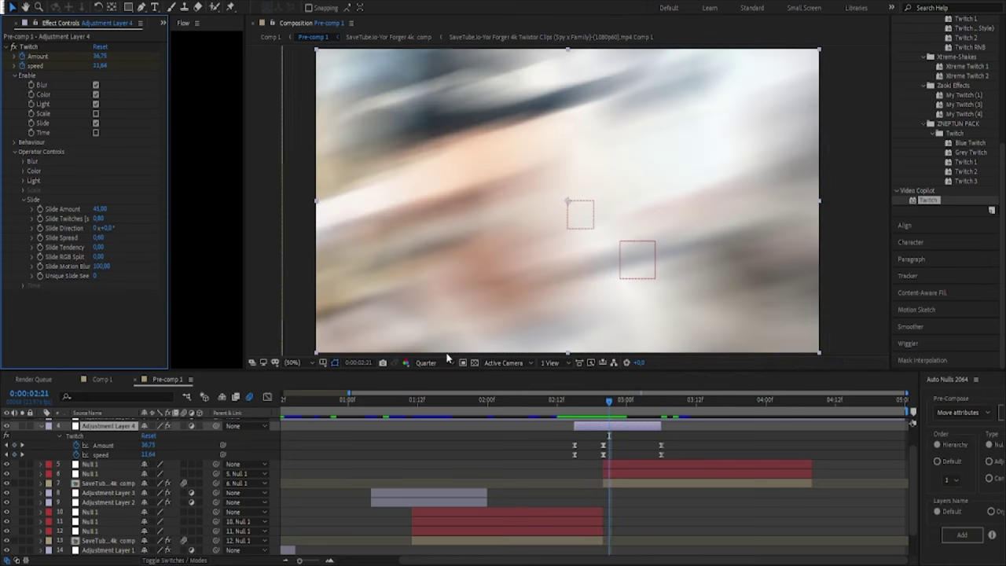
Rotate Slide Direction to 0x+63.0° and play back the shake to preview it
left_click(115, 227)
left_click_drag(116, 227, 145, 232)
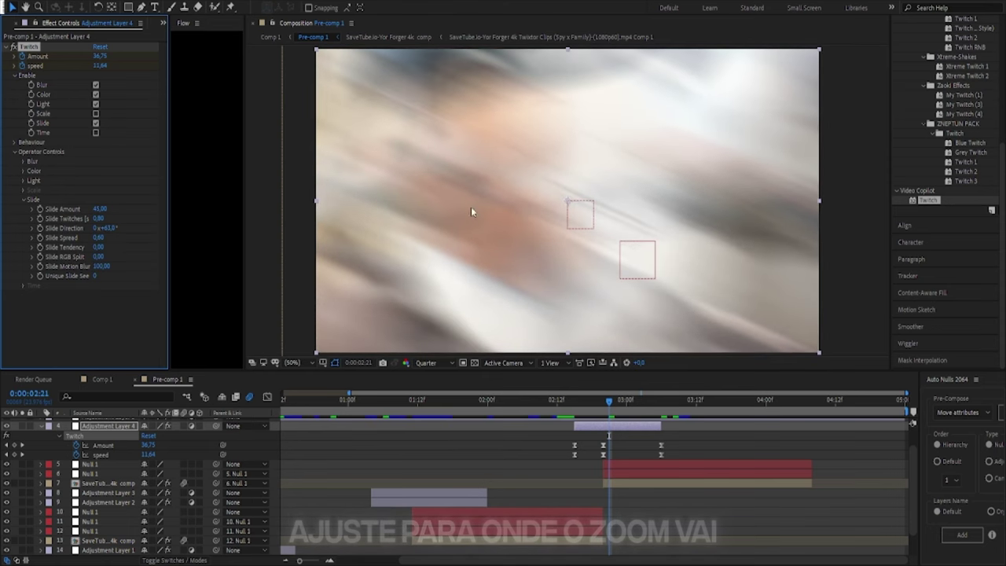
left_click(638, 400)
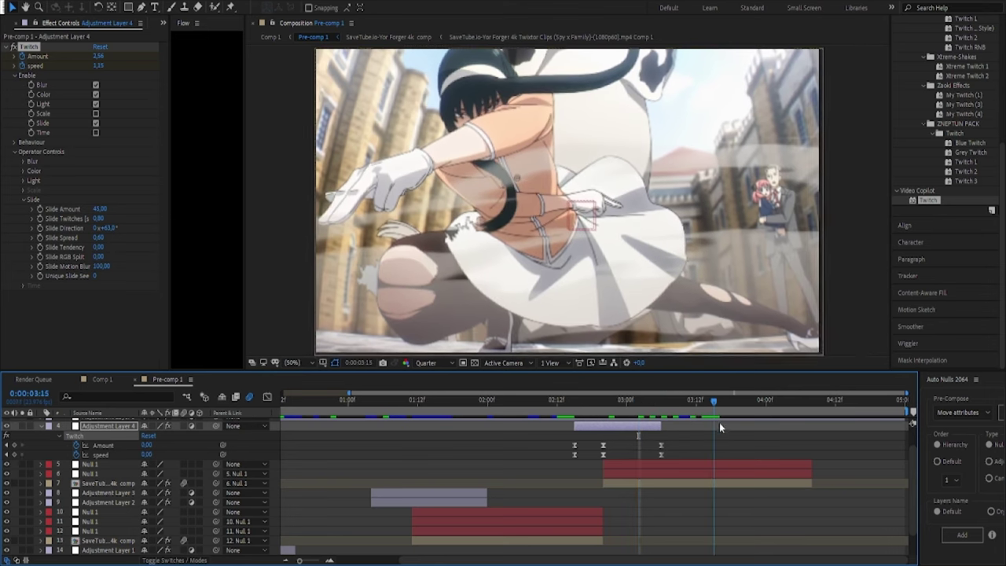
key("space")
key("space")
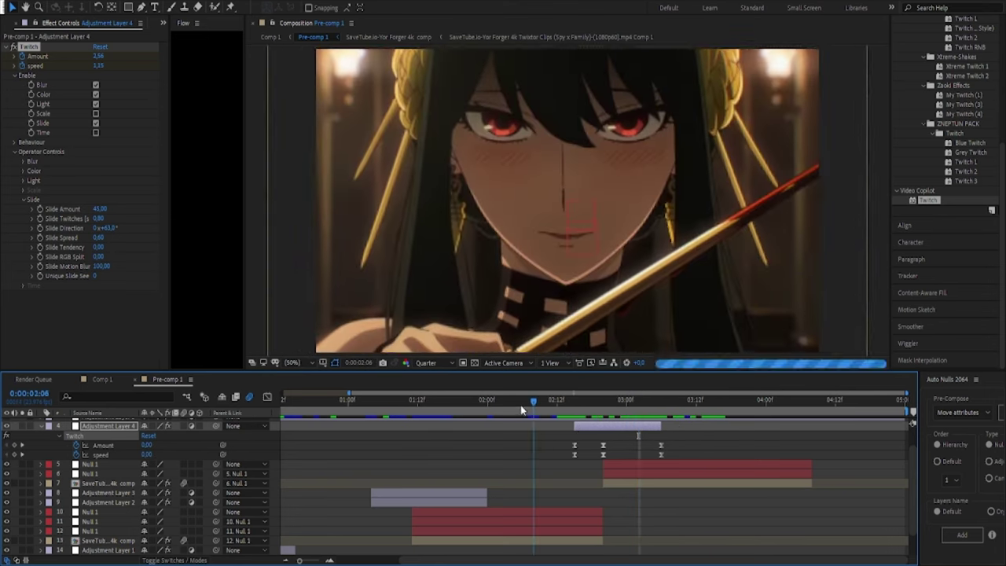
key("space")
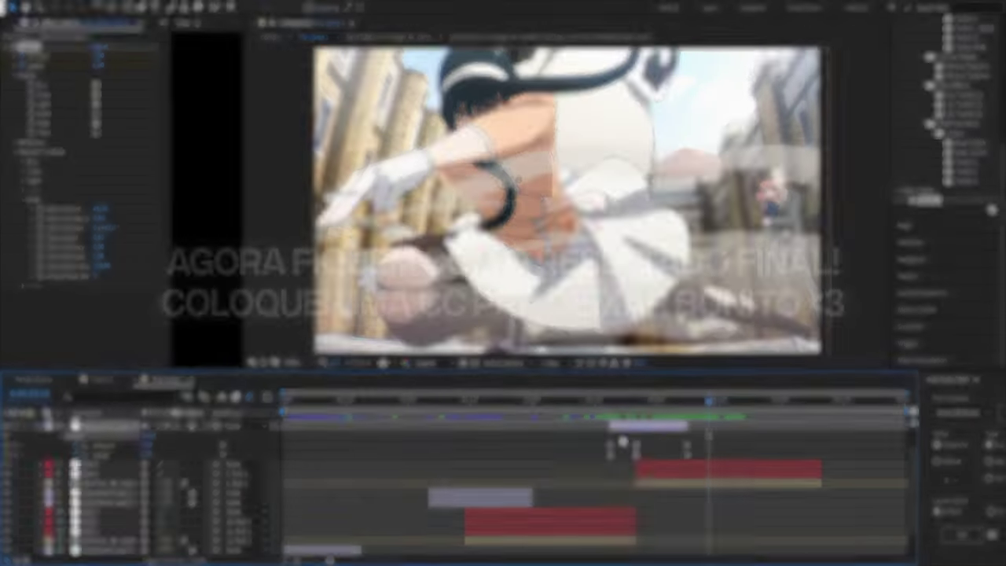